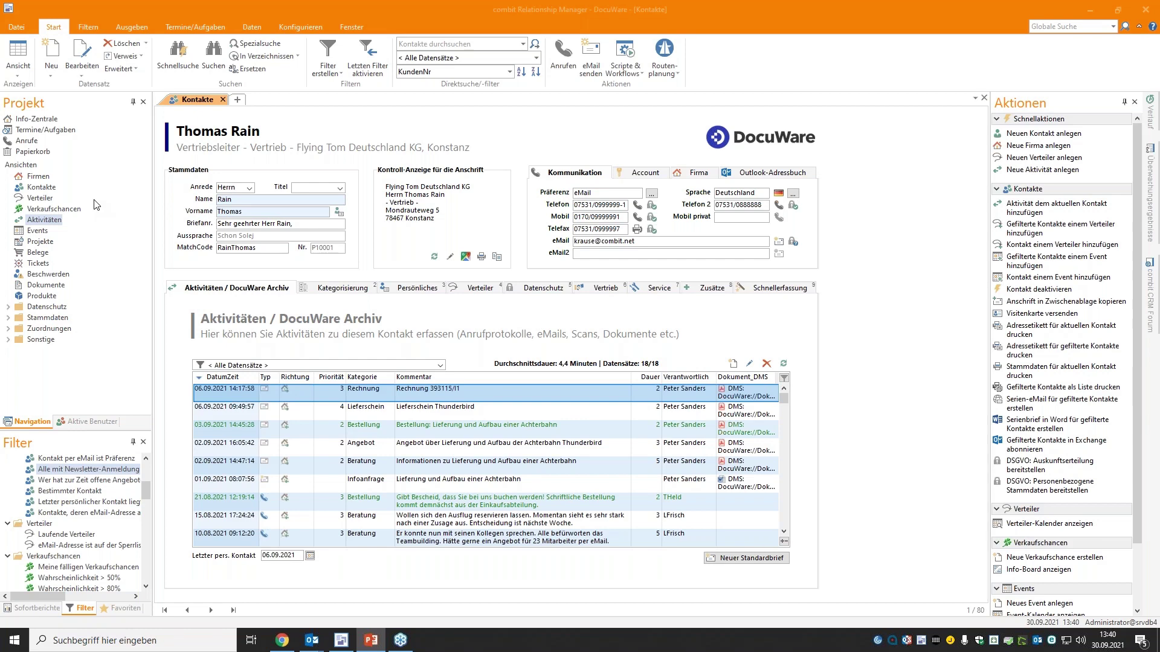
# Step: Open the first contact from the contact list, open its form in the form designer and delete the Aussprache field with its label
pyautogui.hotkey('ctrl', 't')
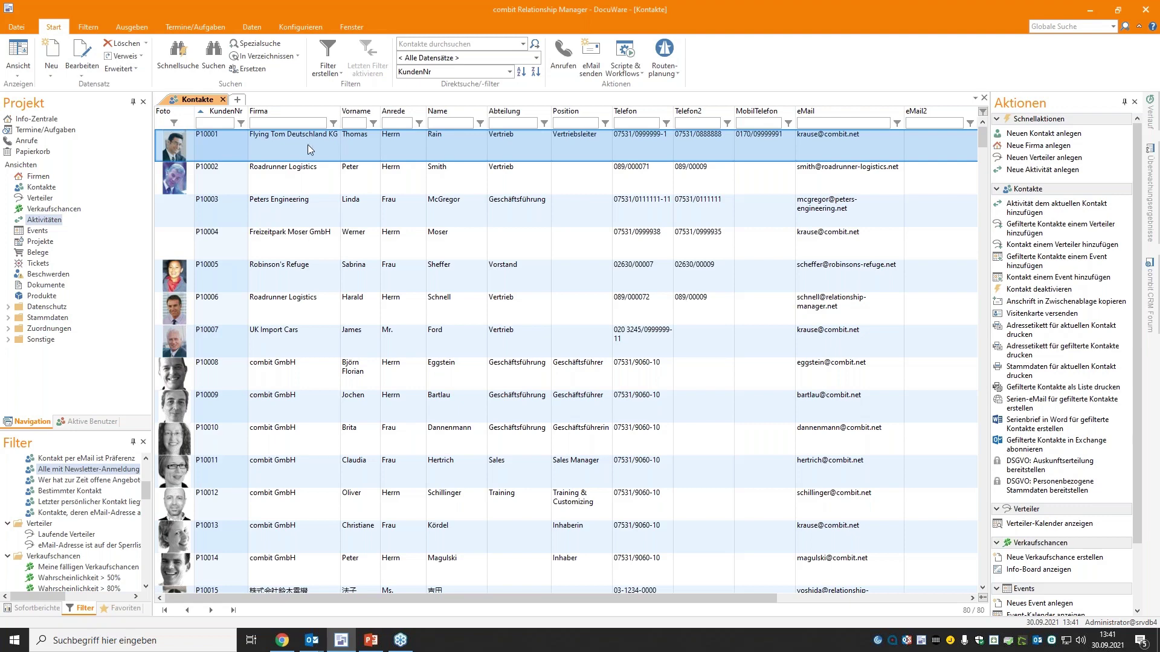
pyautogui.doubleClick(367, 145)
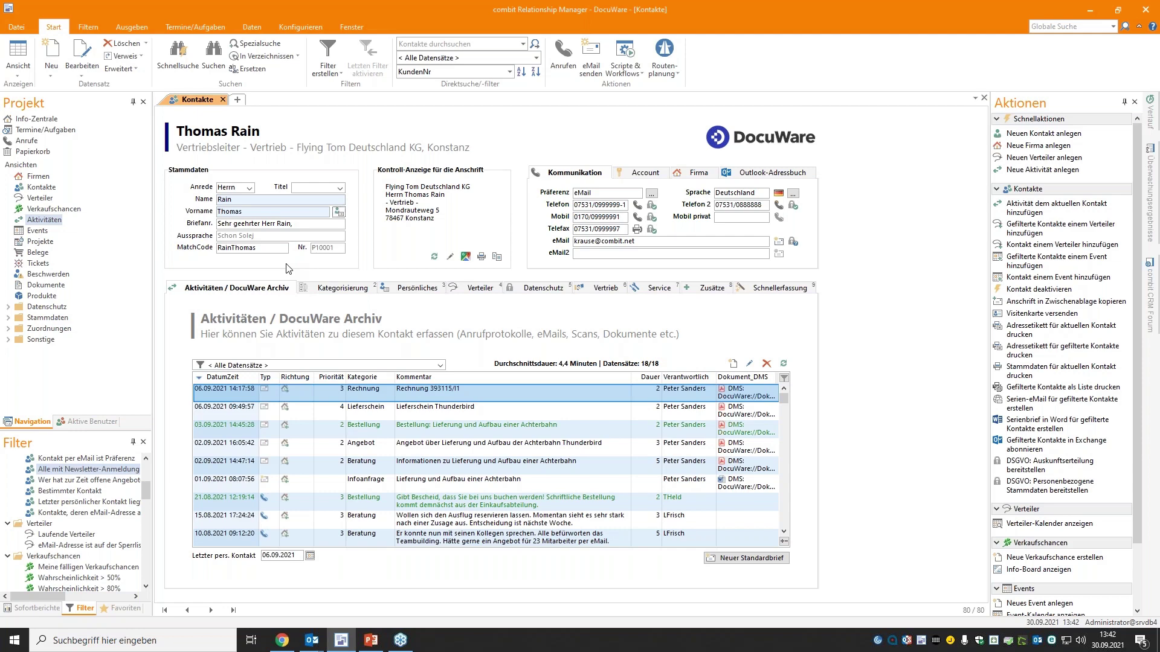
pyautogui.keyDown('ctrl'); pyautogui.doubleClick(320, 264); pyautogui.keyUp('ctrl')
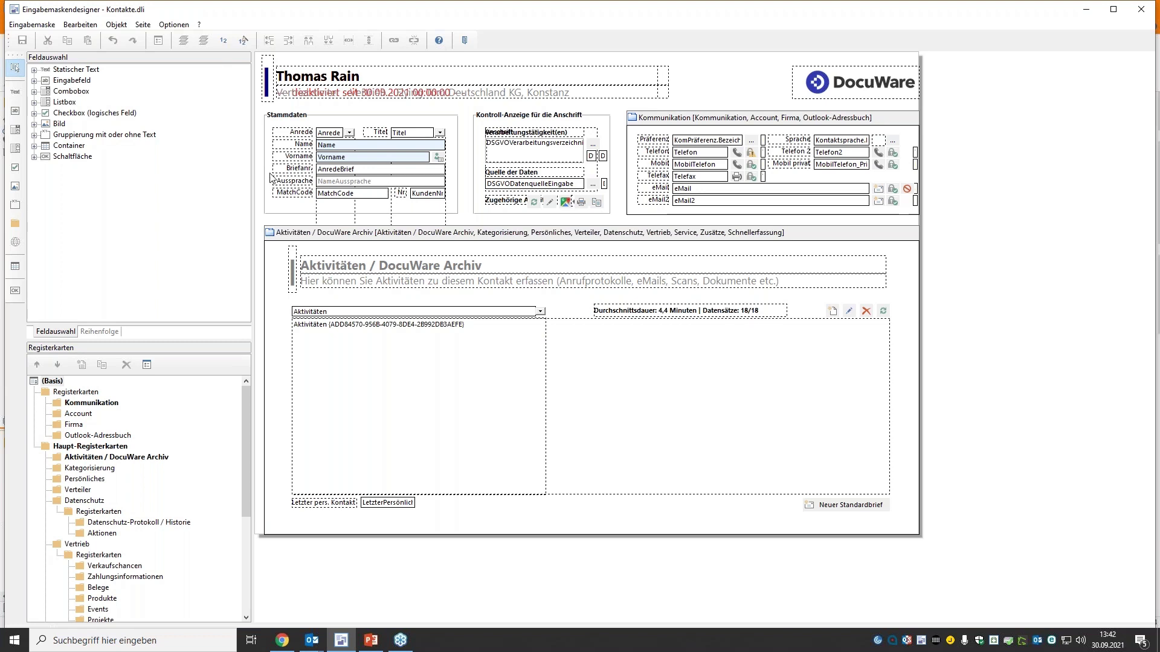
pyautogui.moveTo(270, 179); pyautogui.dragTo(453, 192)
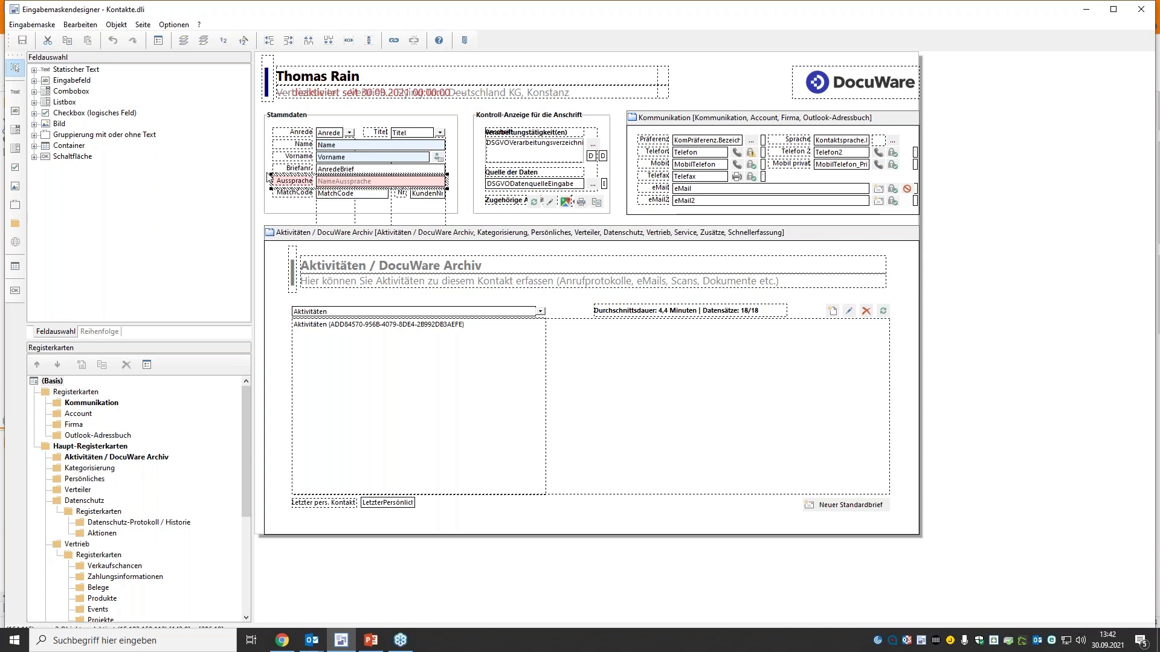
pyautogui.press('Delete')
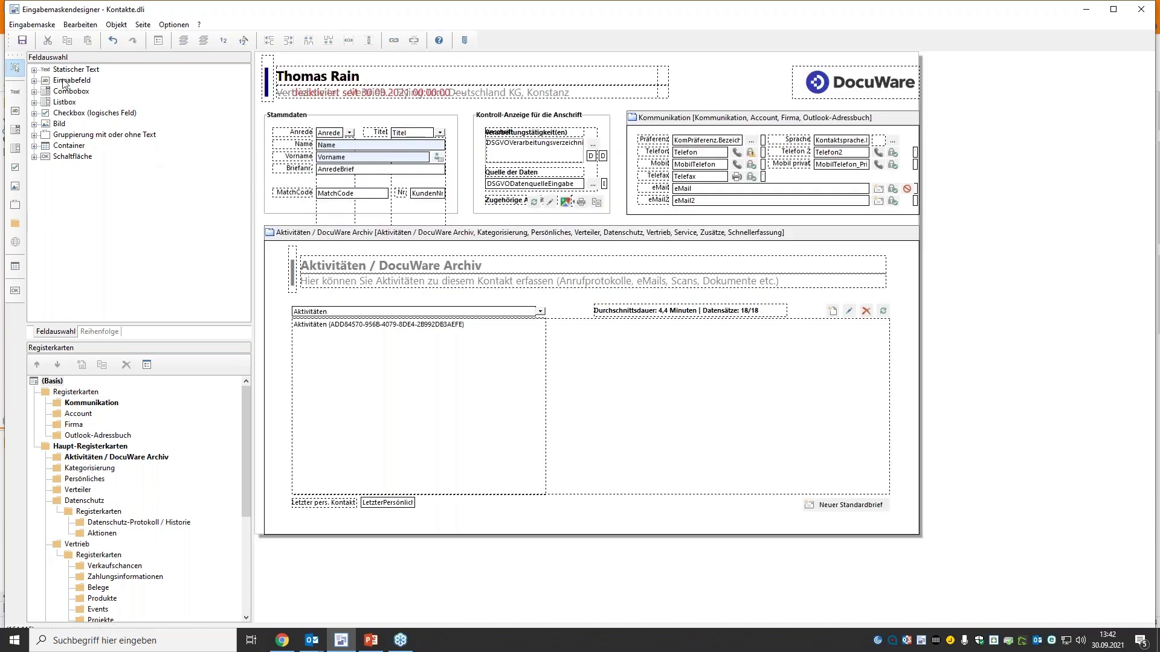
# Step: Place an input field for MeinEigenesFeld below MatchCode in the Stammdaten group, and close the form designer with the changes saved
pyautogui.doubleClick(65, 80)
pyautogui.scroll(-8, 105, 141)
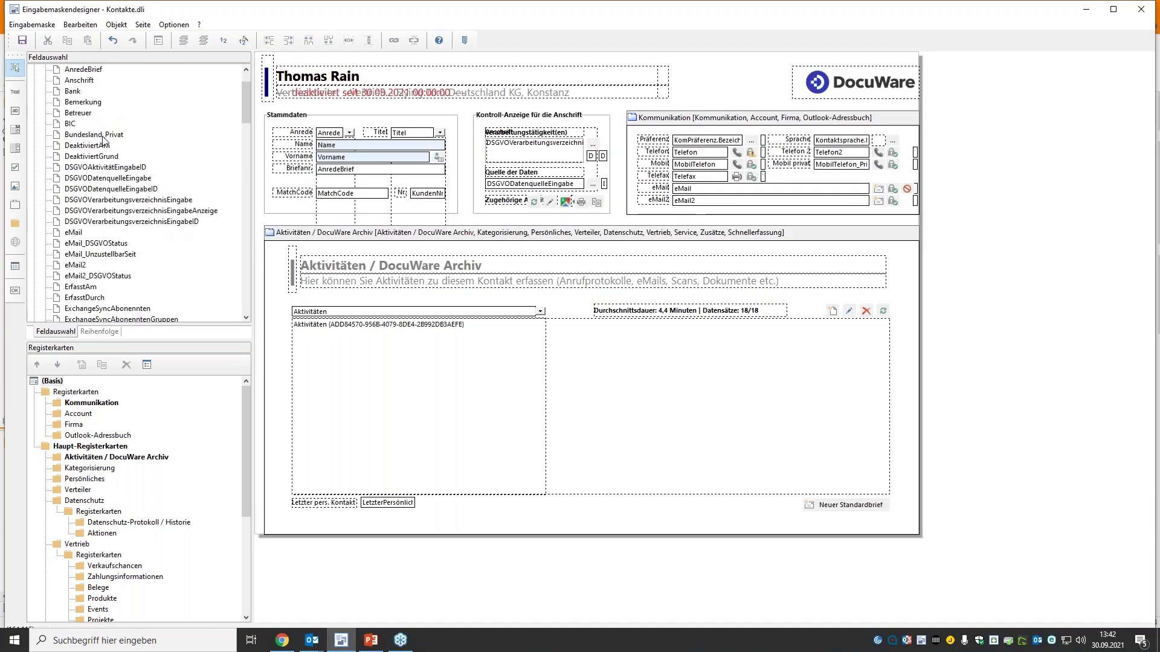
pyautogui.scroll(-4, 105, 141)
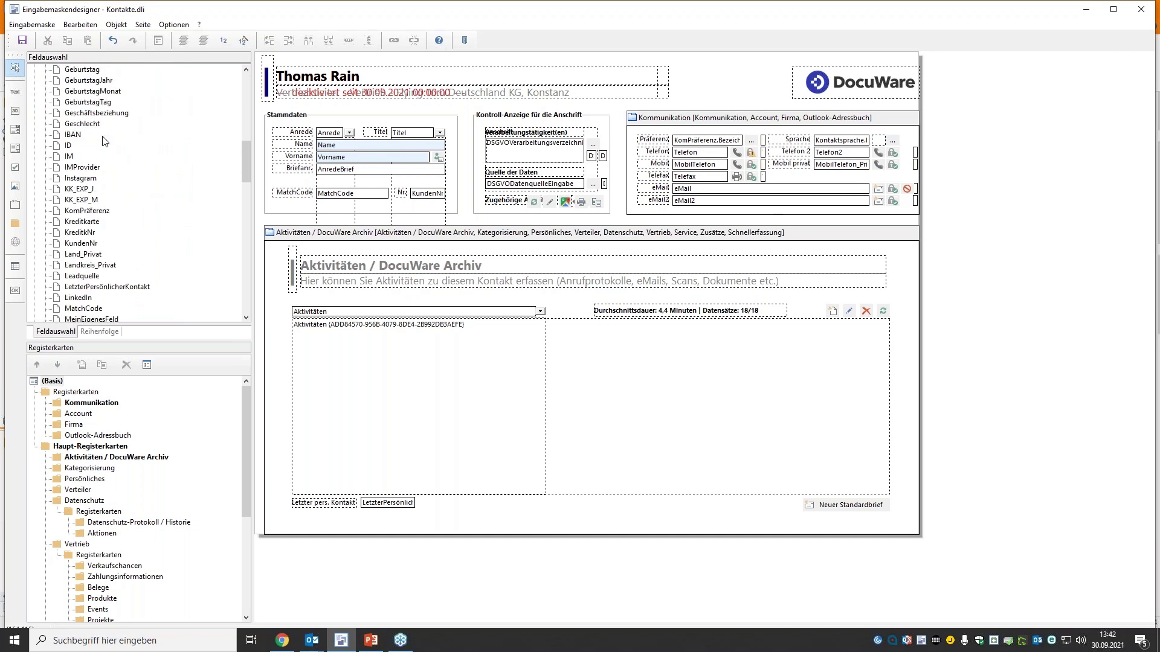
pyautogui.scroll(-2, 105, 142)
pyautogui.click(105, 255)
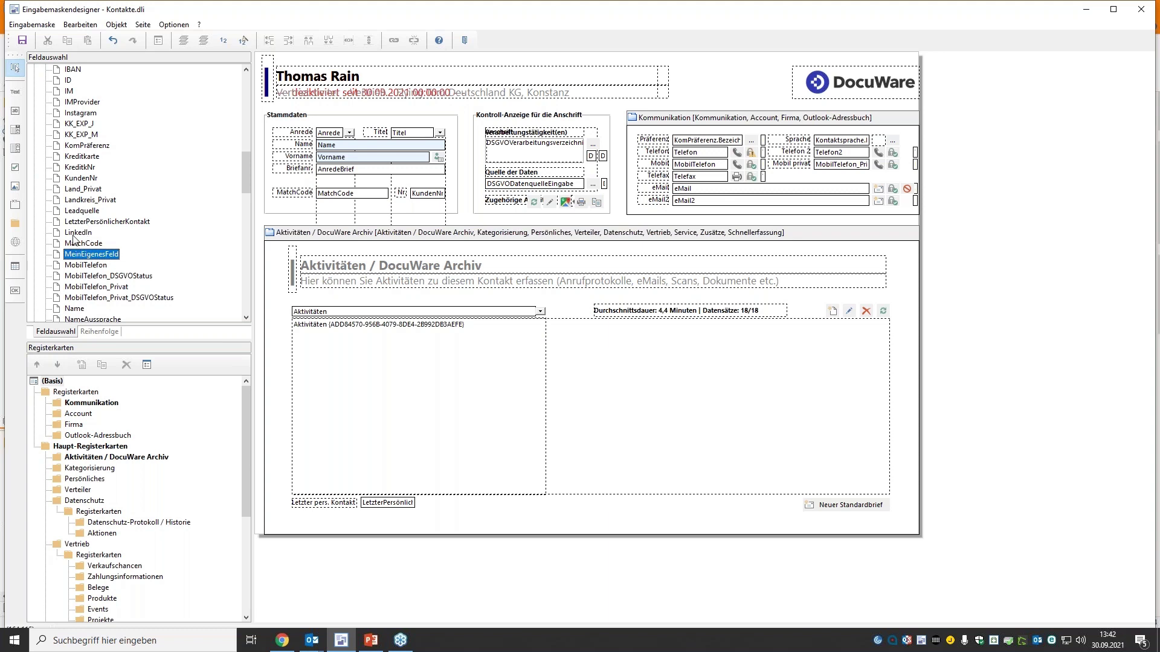
pyautogui.moveTo(80, 260); pyautogui.dragTo(318, 182)
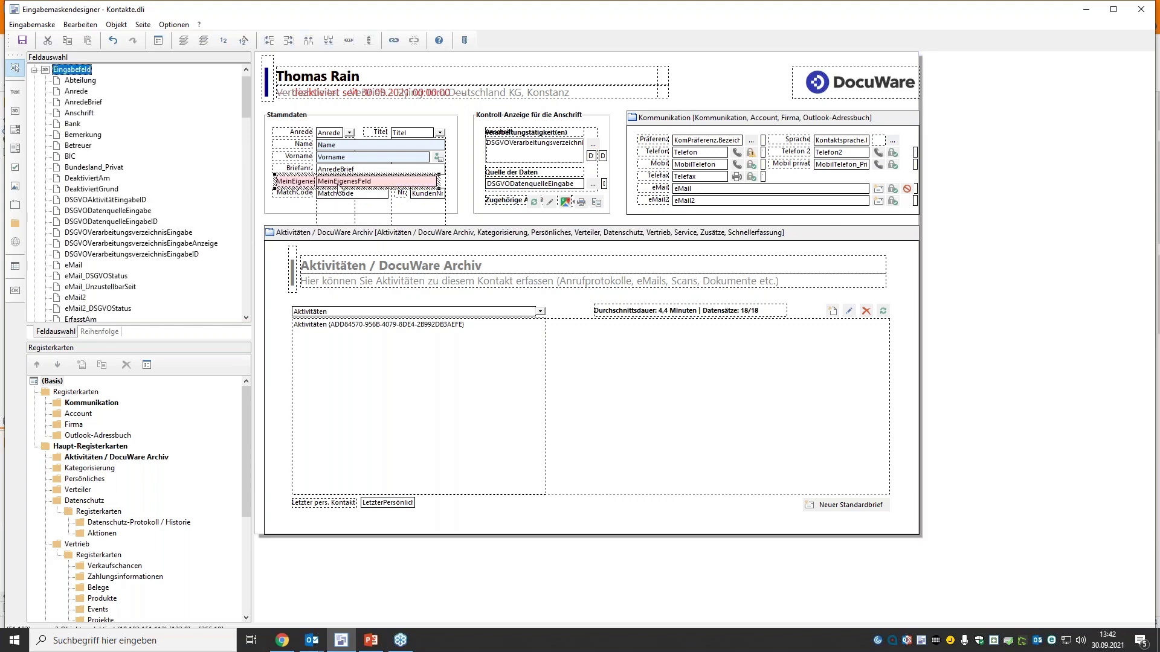
pyautogui.click(338, 213)
pyautogui.moveTo(338, 214); pyautogui.dragTo(336, 213)
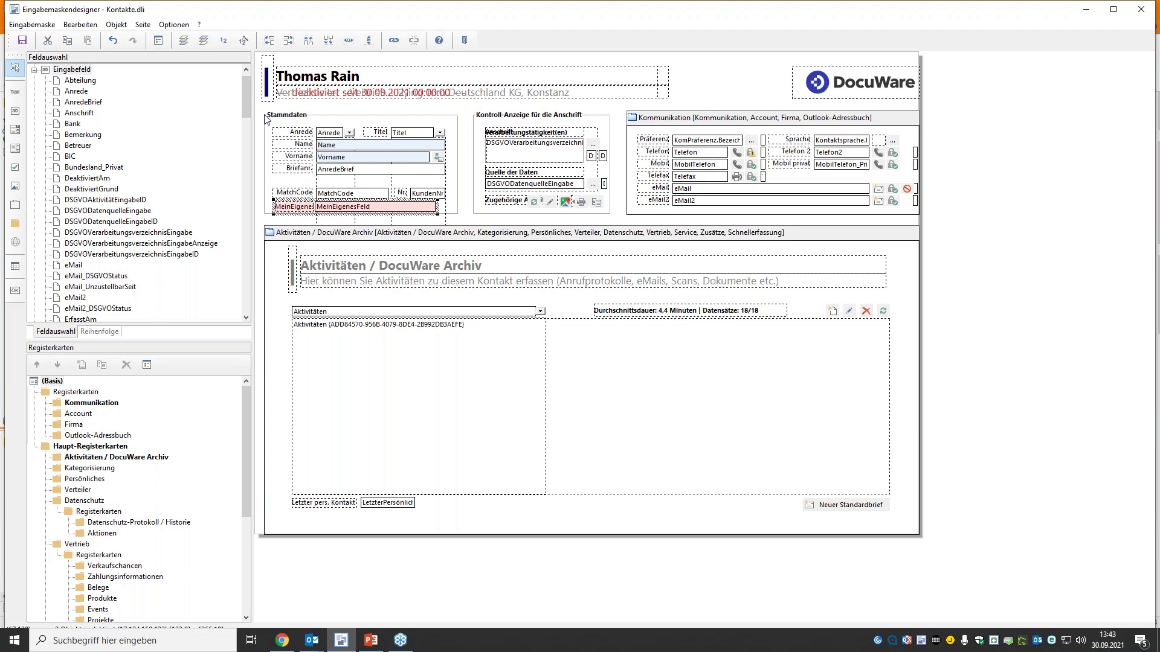
pyautogui.click(464, 42)
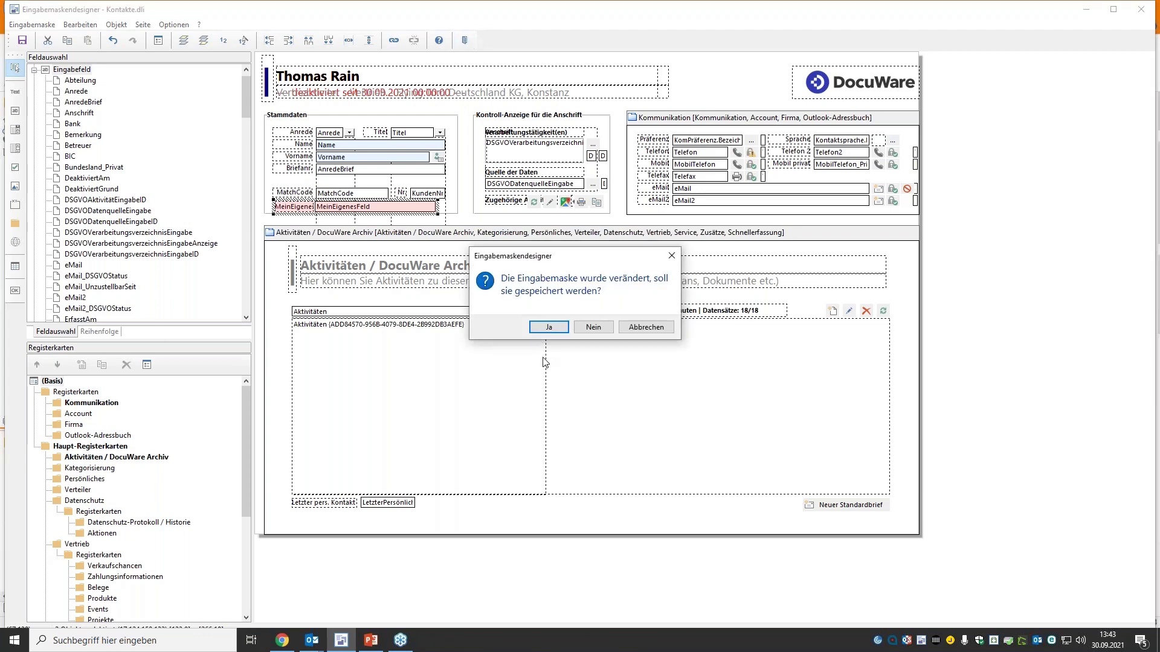
pyautogui.click(549, 327)
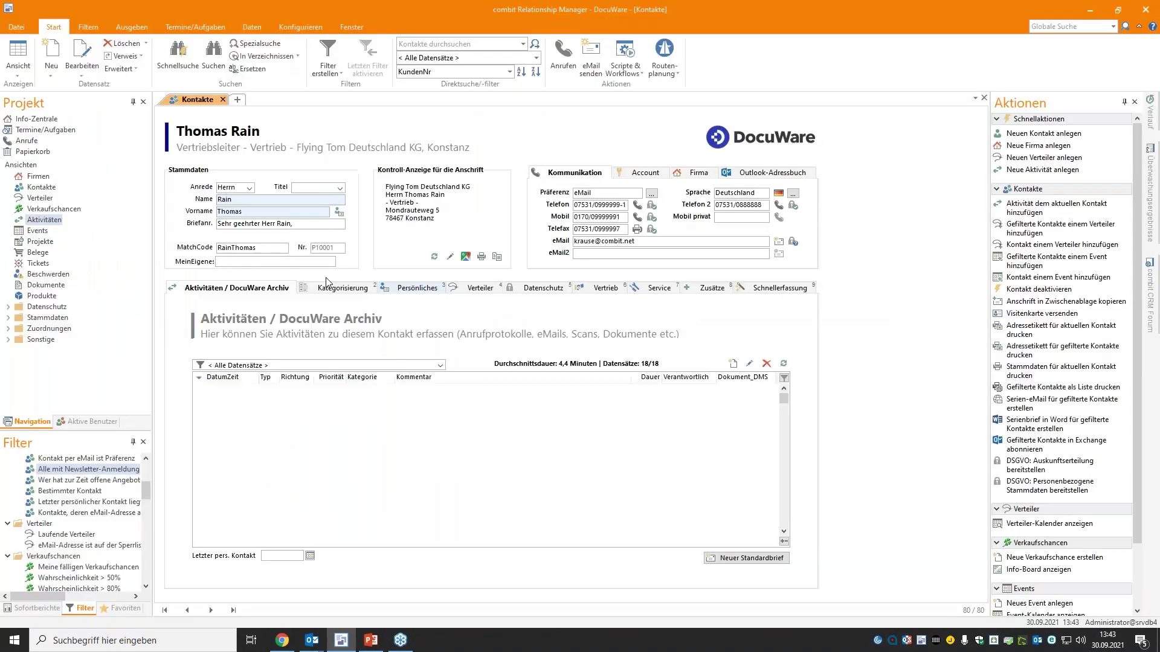
# Step: Enter 655656 in the contact's MeinEigenes field and save the record
pyautogui.click(270, 265)
pyautogui.write('655656')
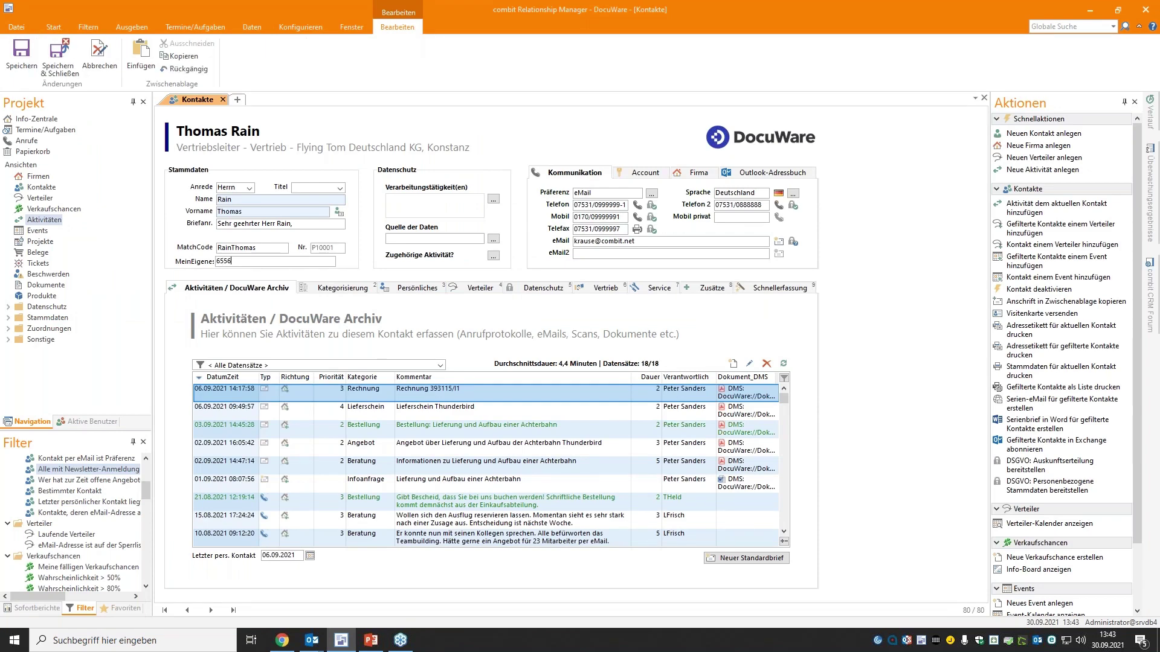
pyautogui.click(21, 54)
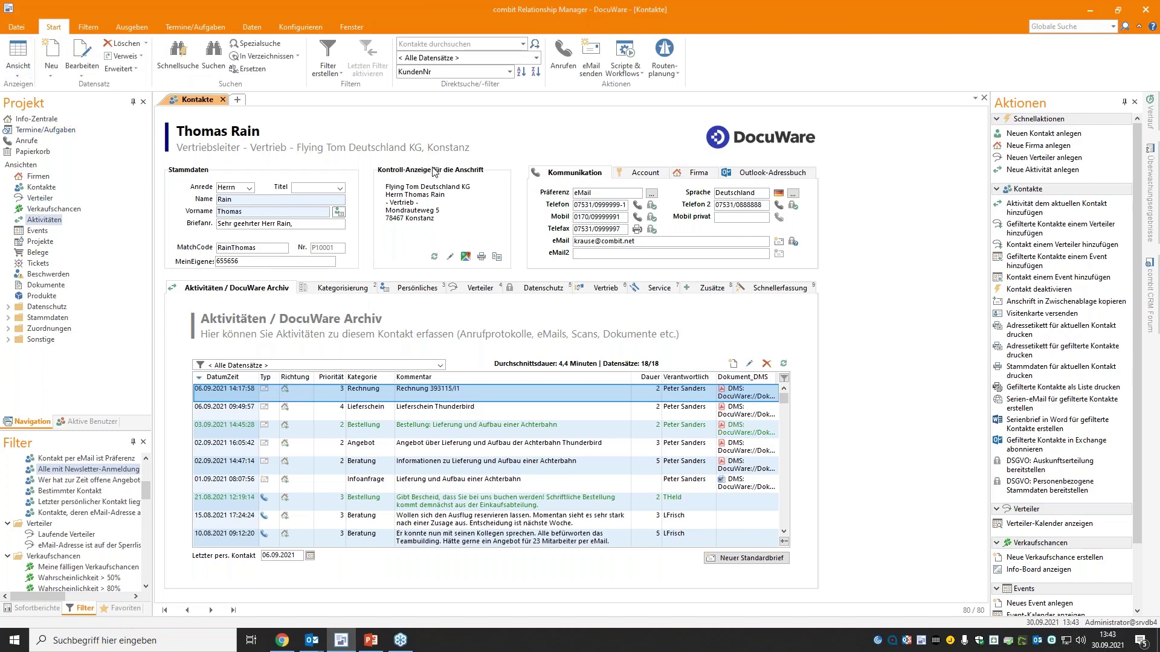
# Step: Examine the source code of the script button in the form designer's address and data protection area, leaving the form unmodified
pyautogui.hotkey('ctrl', 'alt', 'shift', 'd')
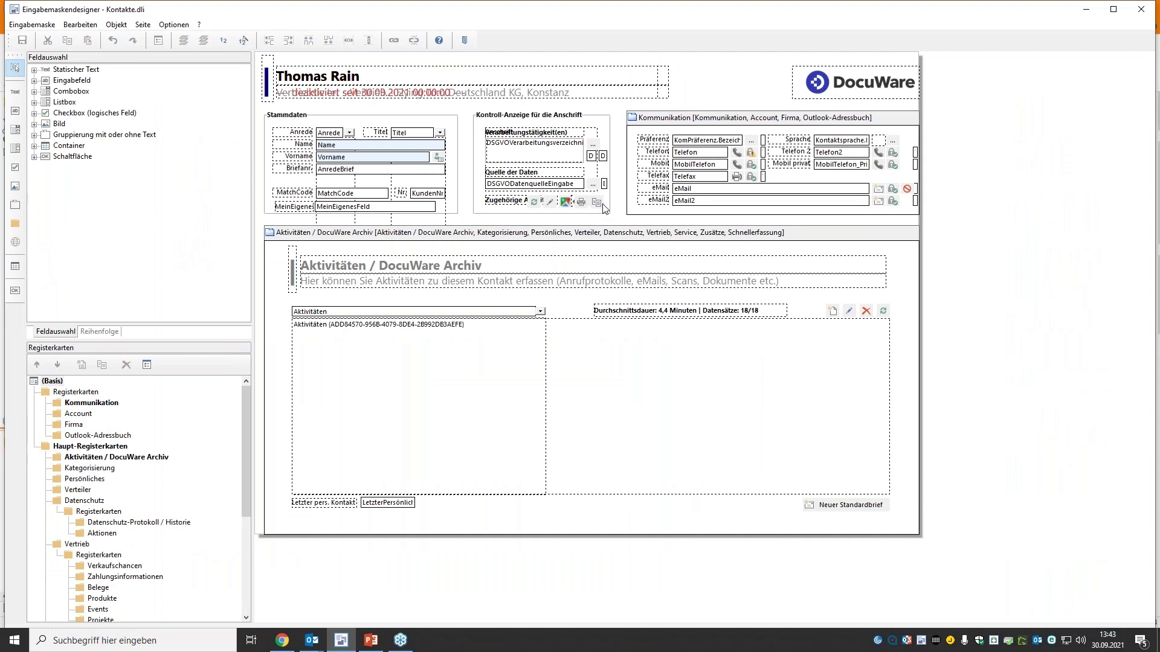
pyautogui.click(598, 205)
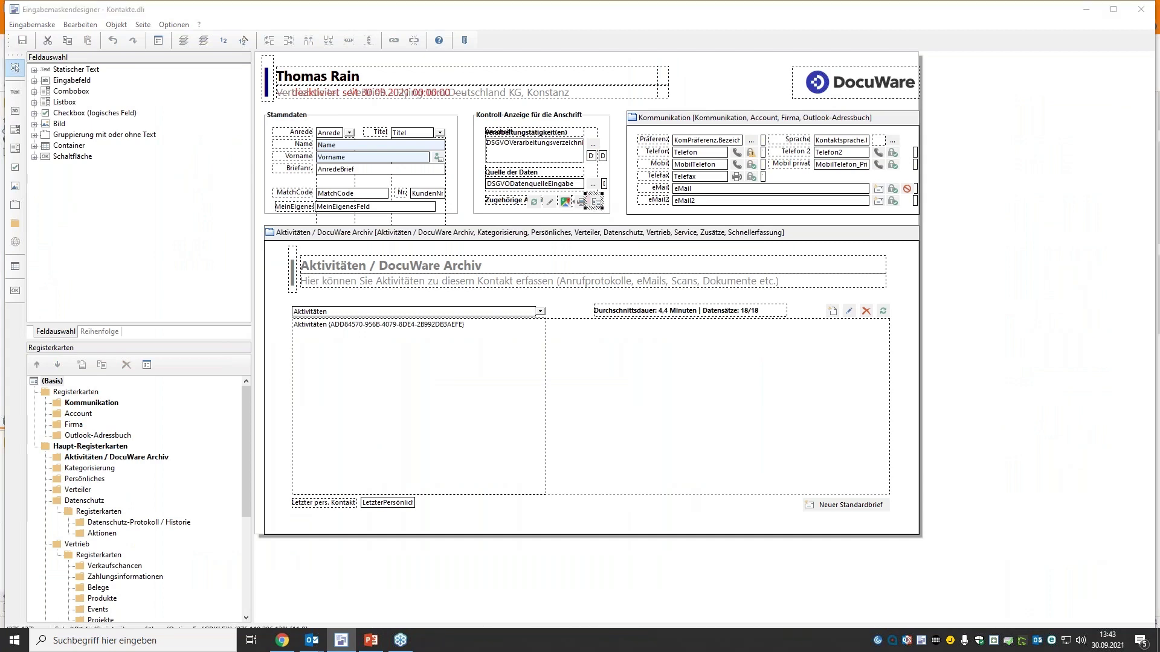
pyautogui.doubleClick(587, 204)
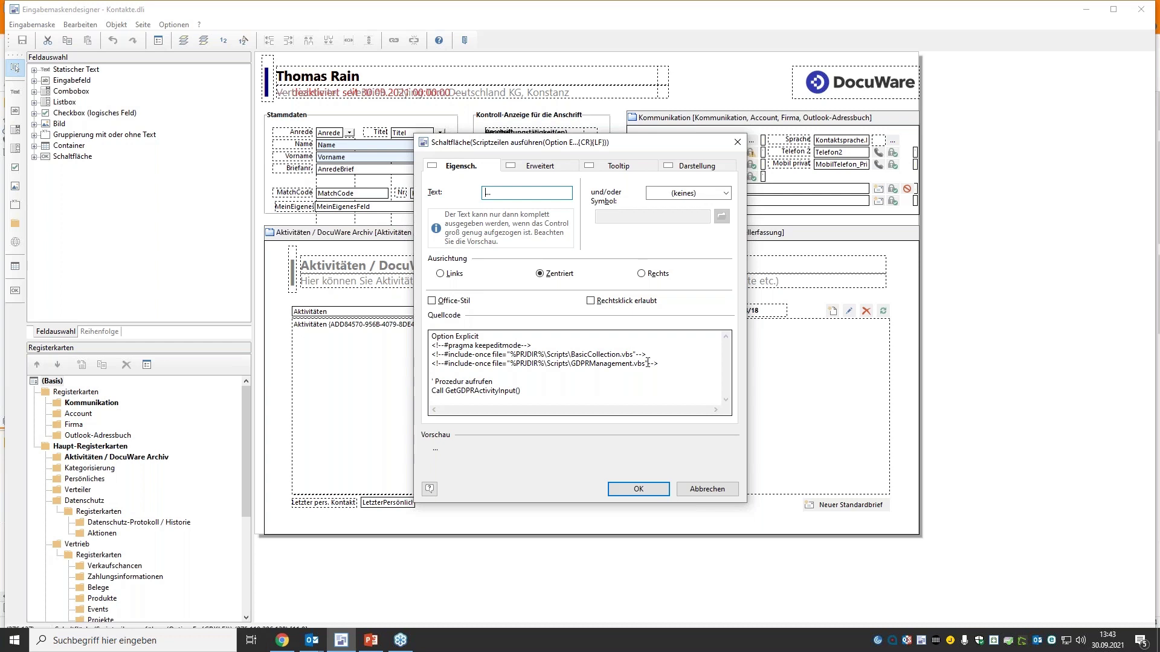
pyautogui.click(689, 489)
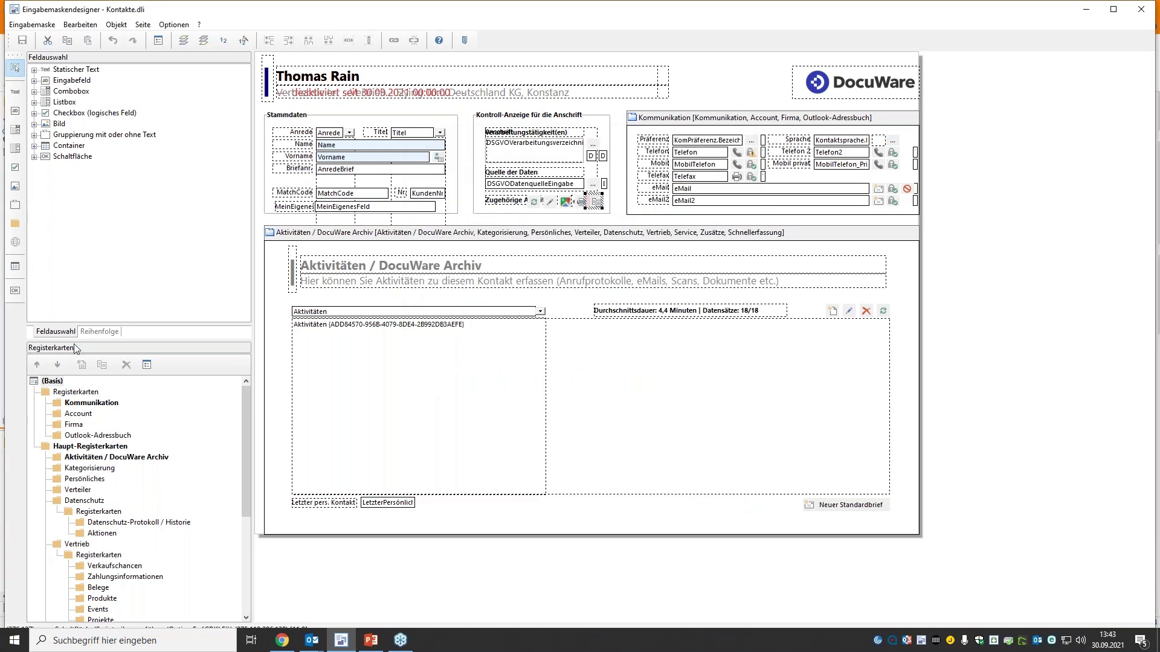
pyautogui.click(464, 40)
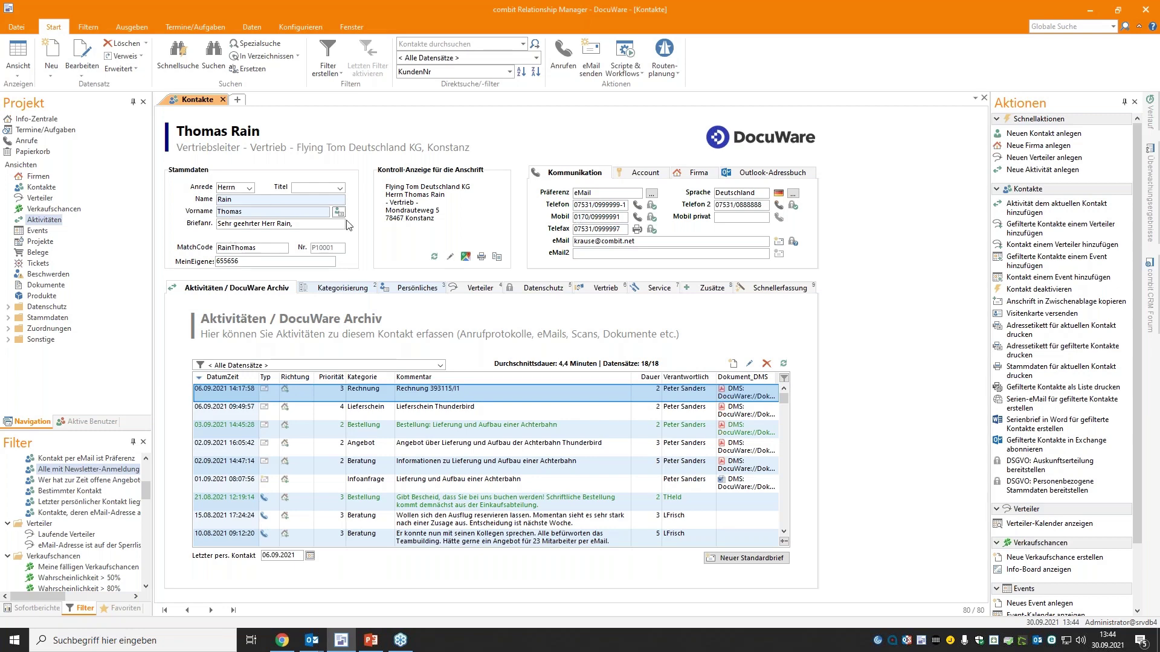
# Step: Replace "Sehr geehrter" with "Lieber" in the contact's letter salutation and save the record
pyautogui.hotkey('ctrl', 'n')
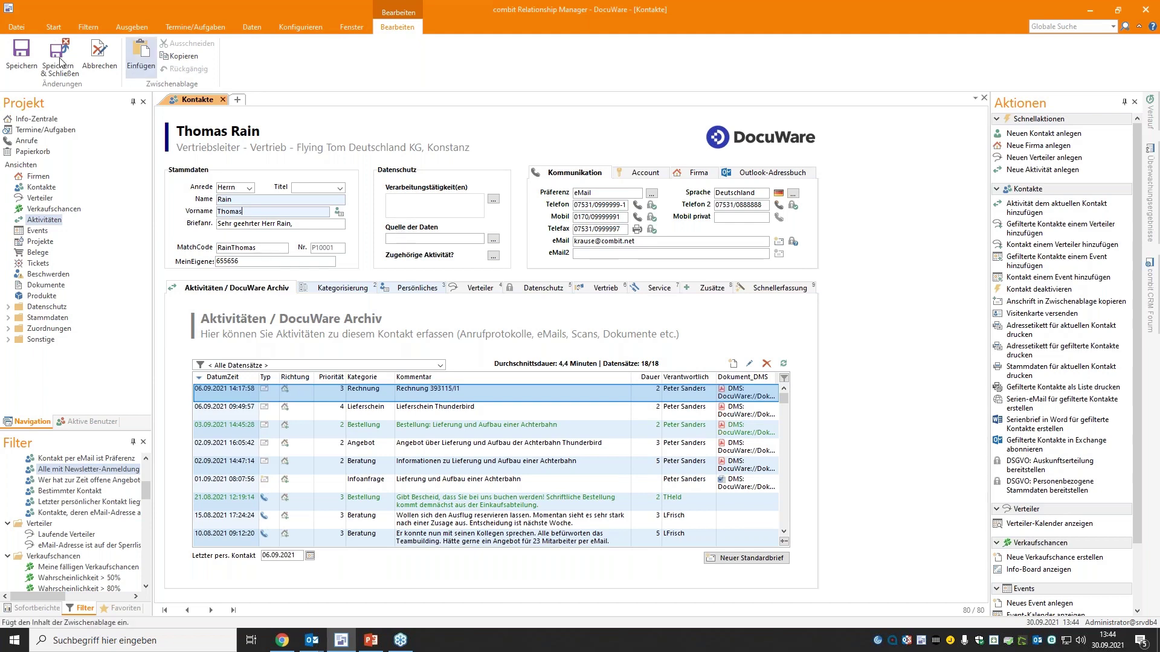
pyautogui.click(99, 55)
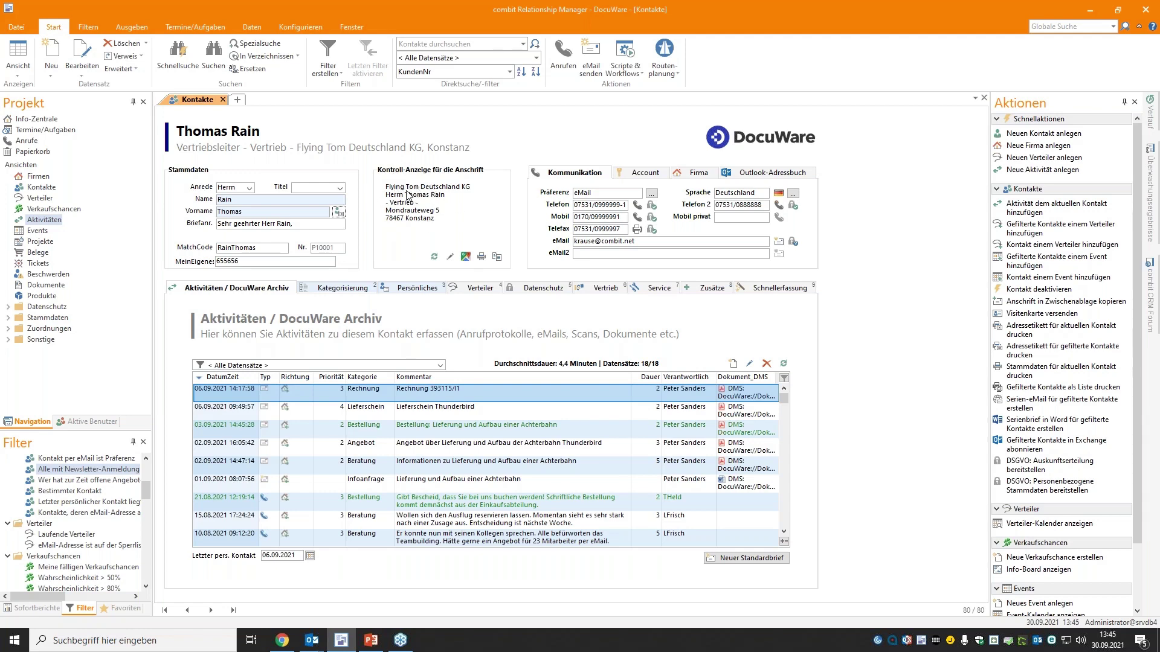
pyautogui.click(261, 225)
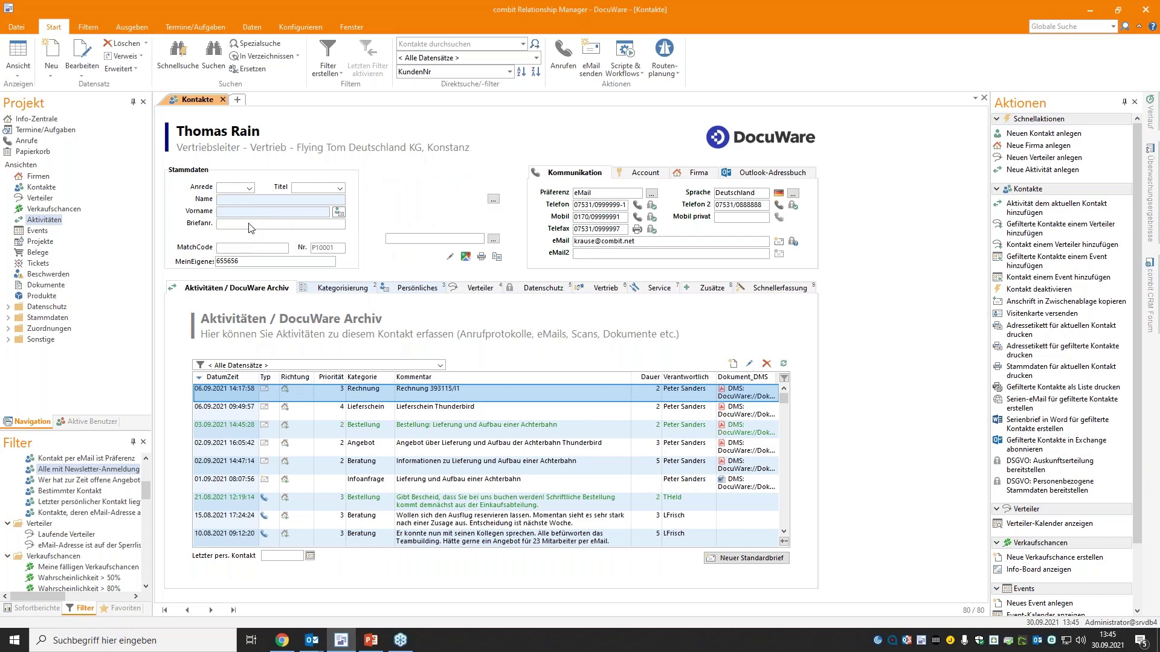
pyautogui.moveTo(261, 225); pyautogui.dragTo(202, 227)
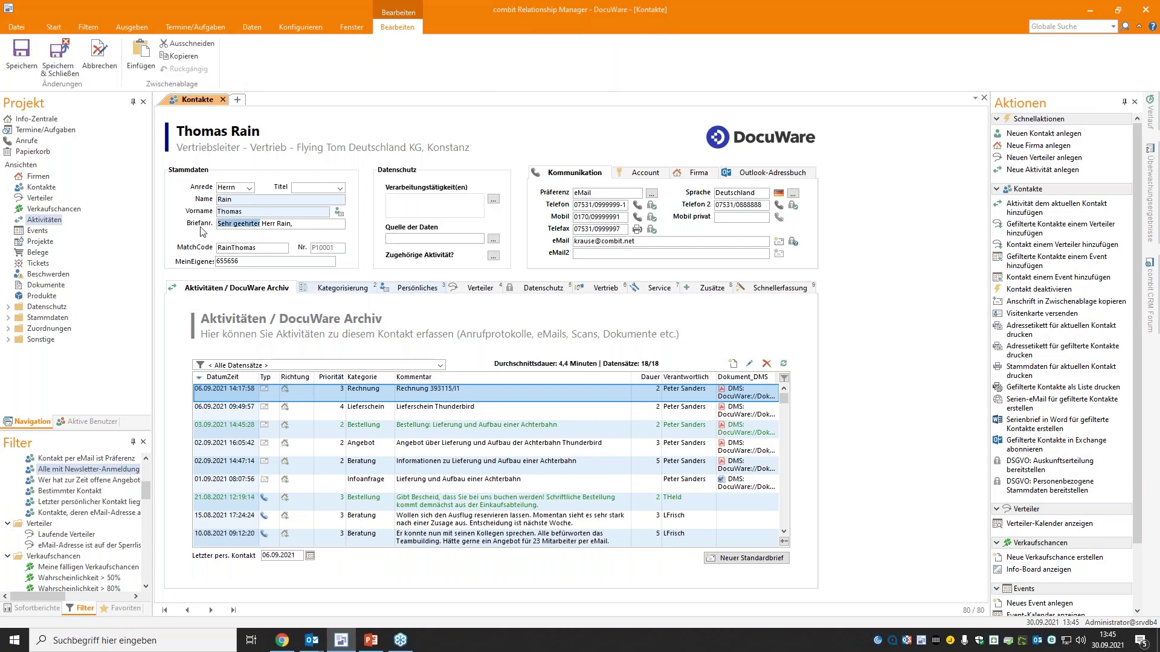
pyautogui.write('Lieber')
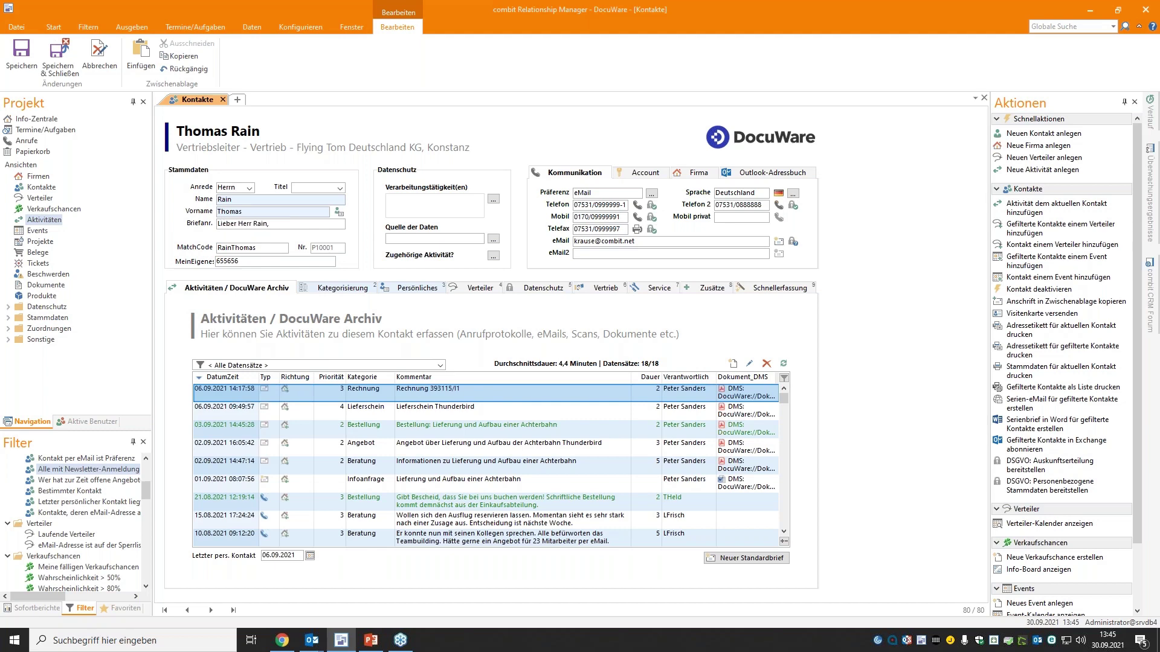
pyautogui.click(25, 69)
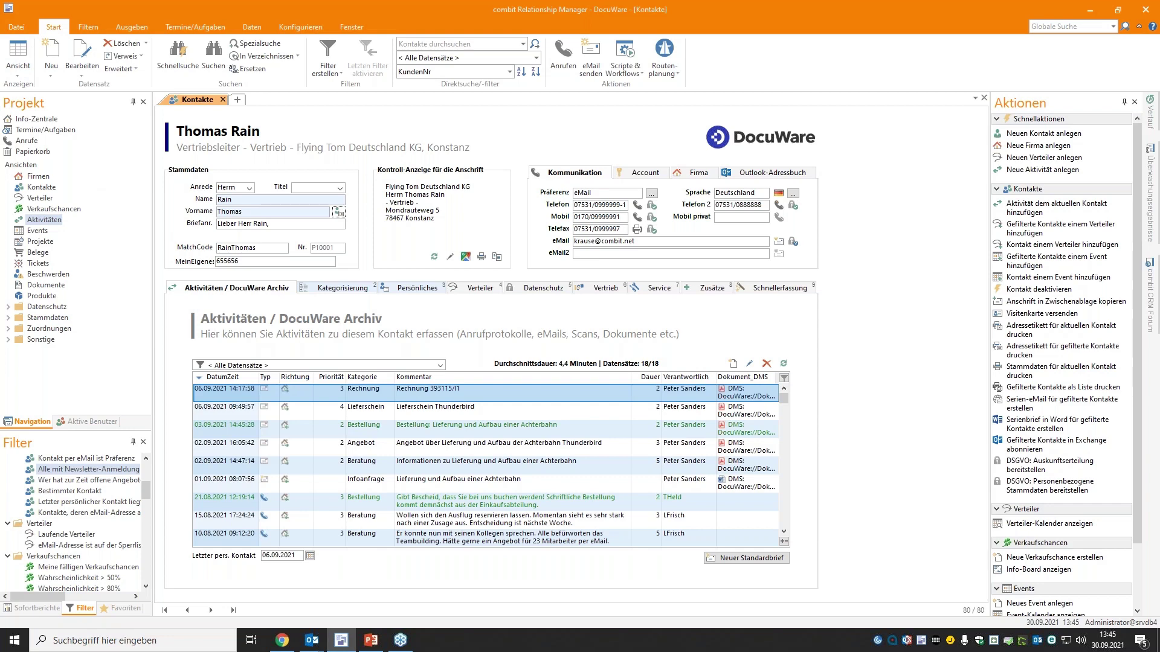
# Step: Show the contact's Kategorisierung and expand its category tree to view all selectable categories
pyautogui.click(344, 288)
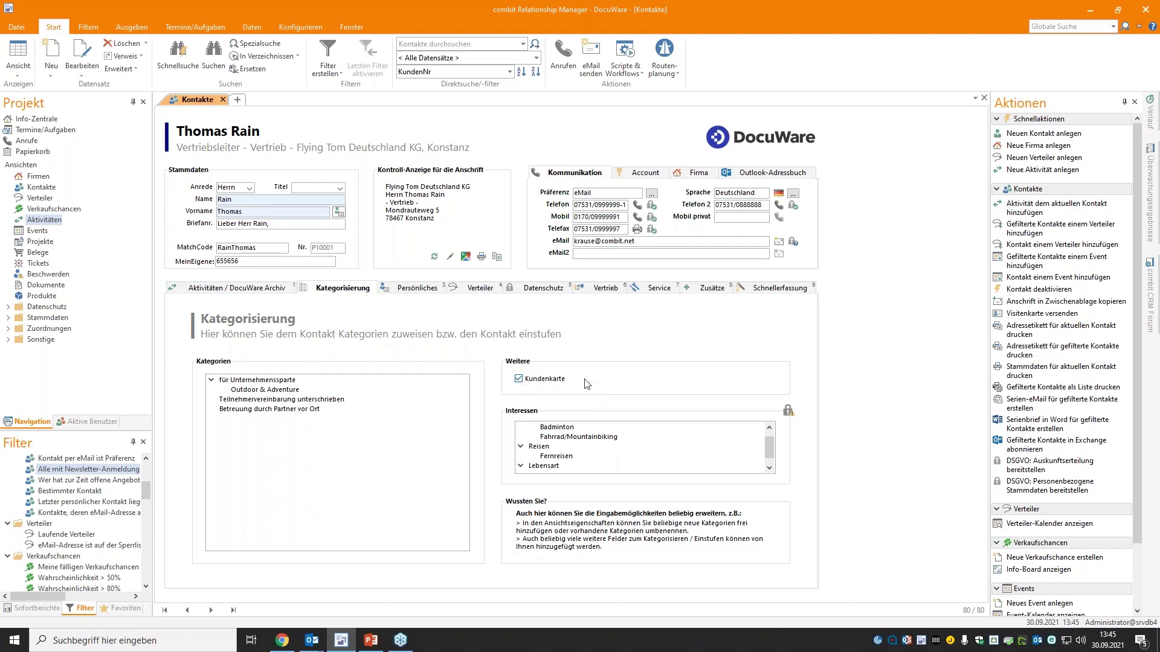
pyautogui.click(295, 430)
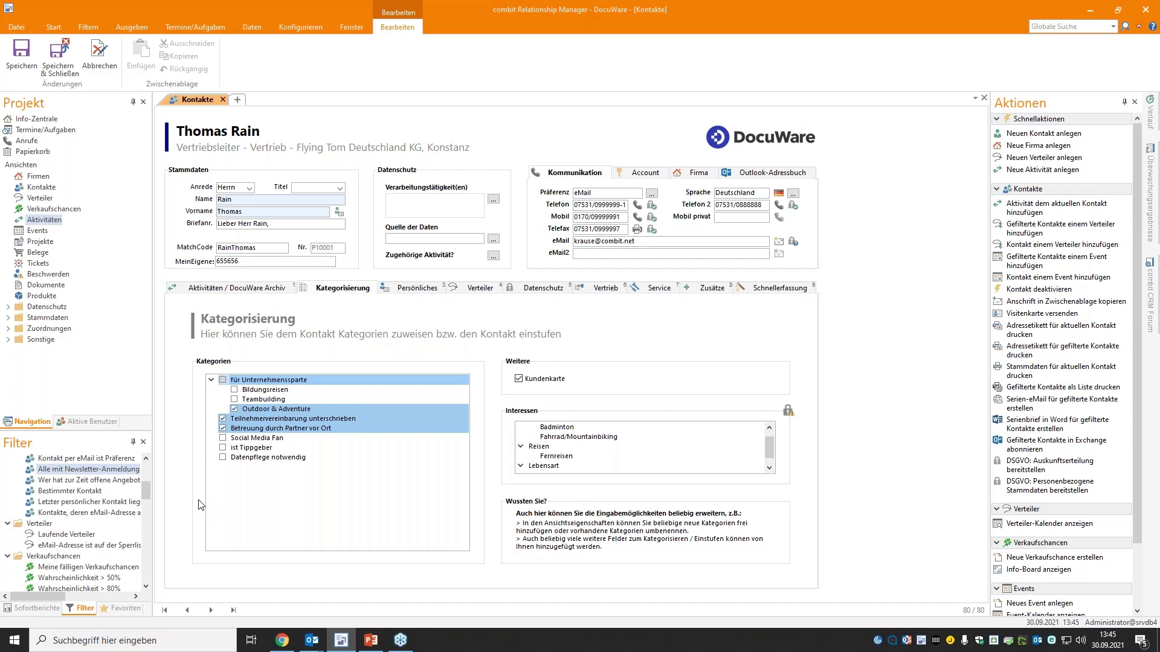
# Step: Filter the contacts with "Alle mit Newsletter-Anmeldung", review the output and data exchange commands, and open the first filtered contact
pyautogui.click(103, 469)
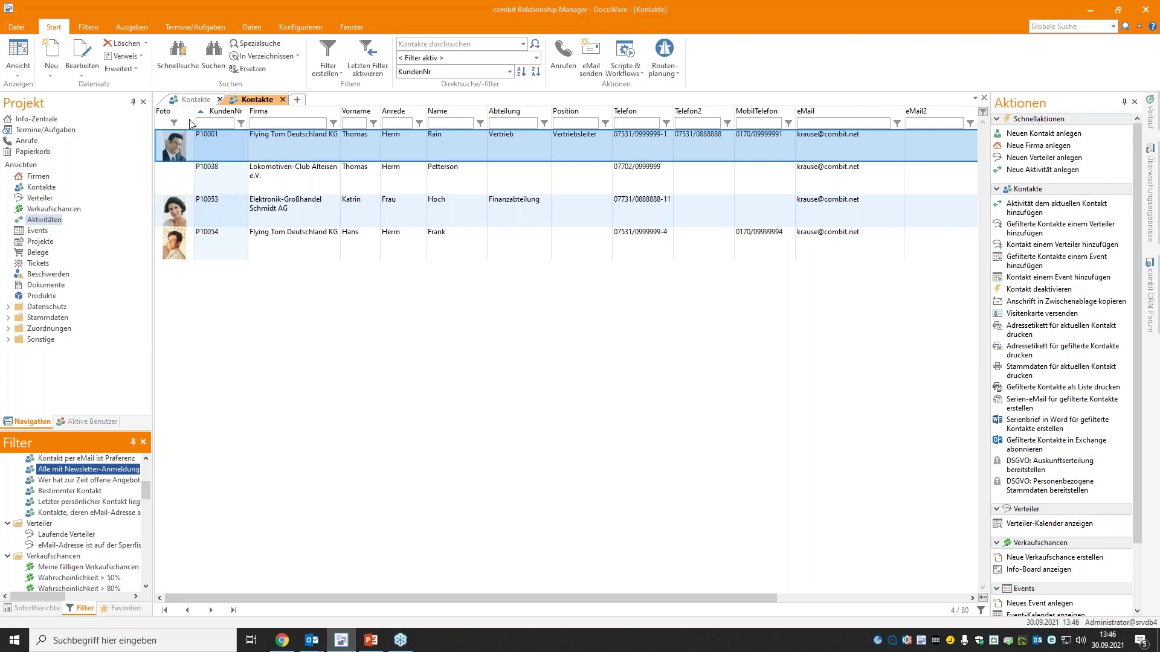
pyautogui.click(139, 26)
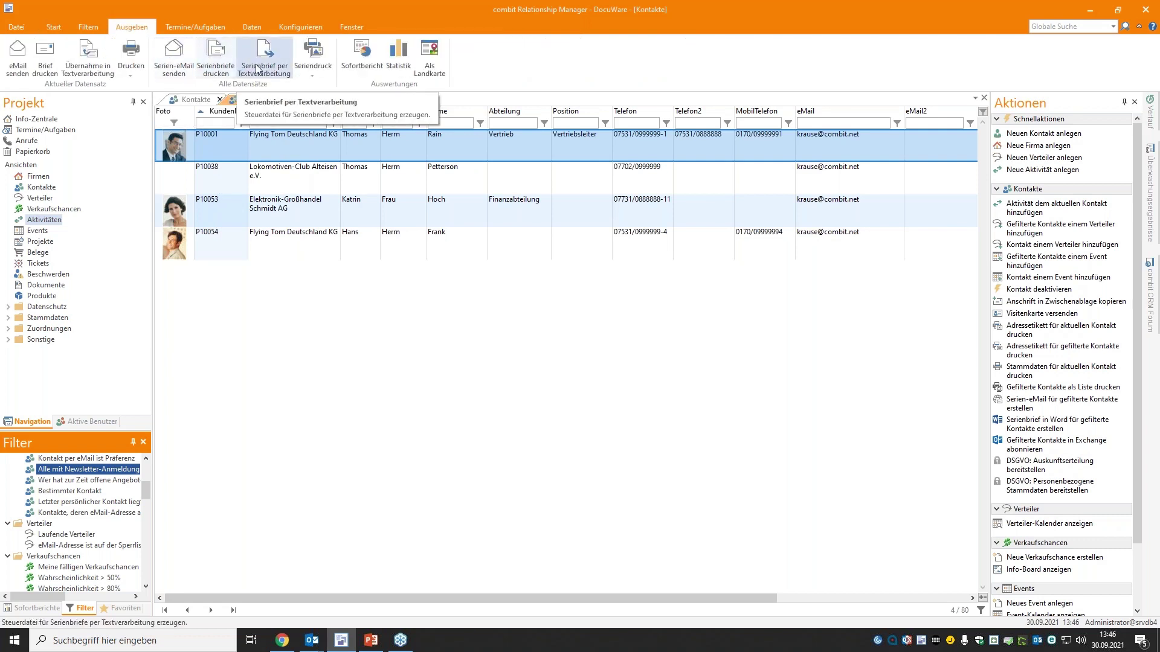
pyautogui.click(251, 27)
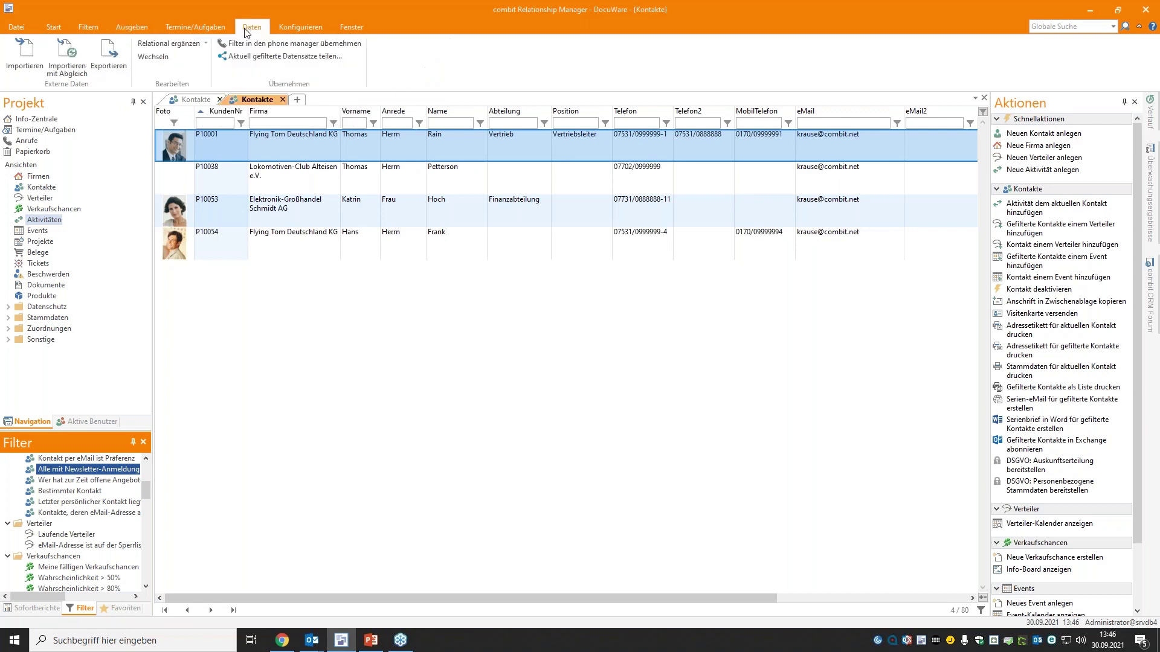
pyautogui.click(119, 54)
pyautogui.click(260, 148)
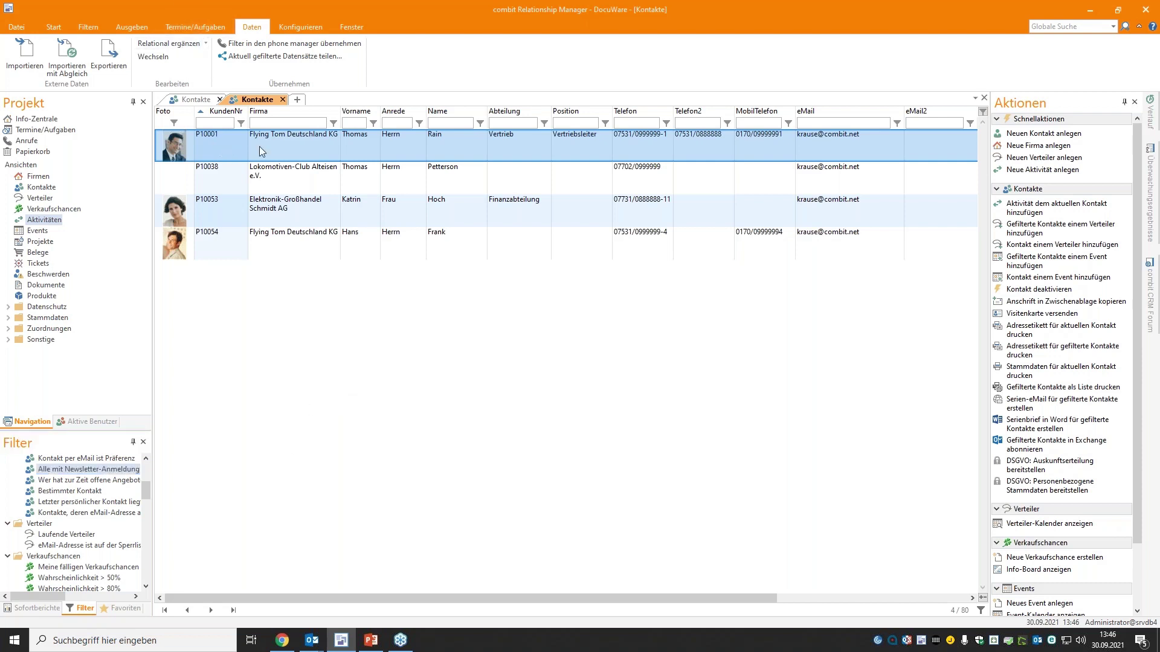
pyautogui.doubleClick(259, 147)
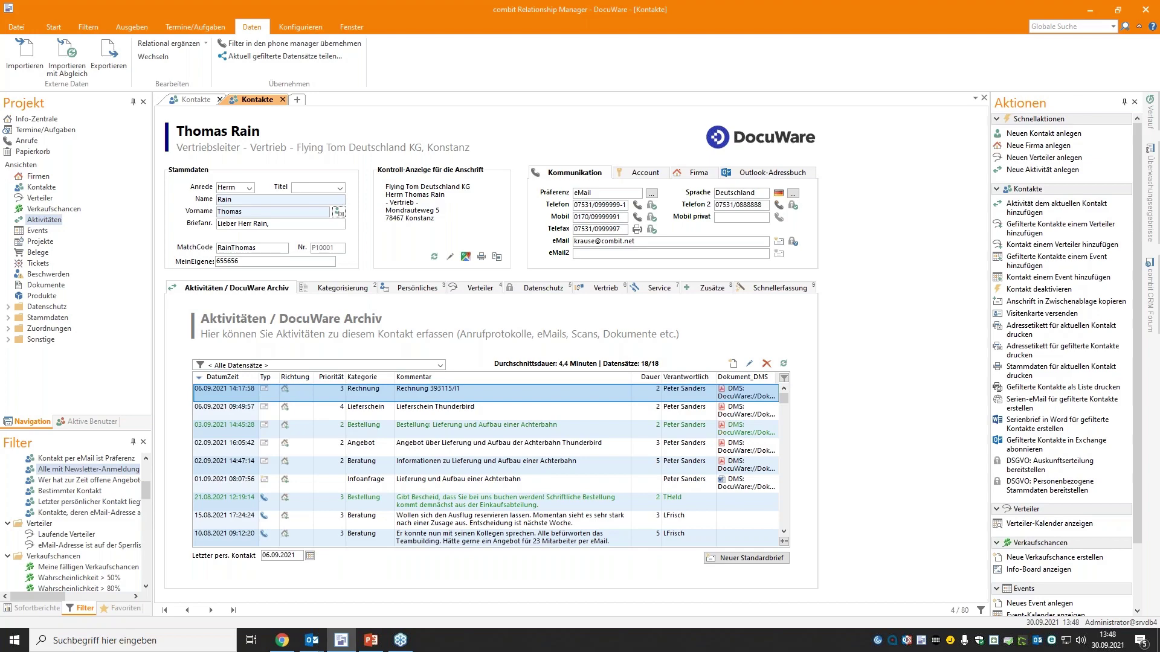
# Step: Switch to PowerPoint and run the slide show to the agenda item "Eine kundenzentrierte Sicht auf Ihre Dokumente"
pyautogui.hotkey('alt', 'Tab')
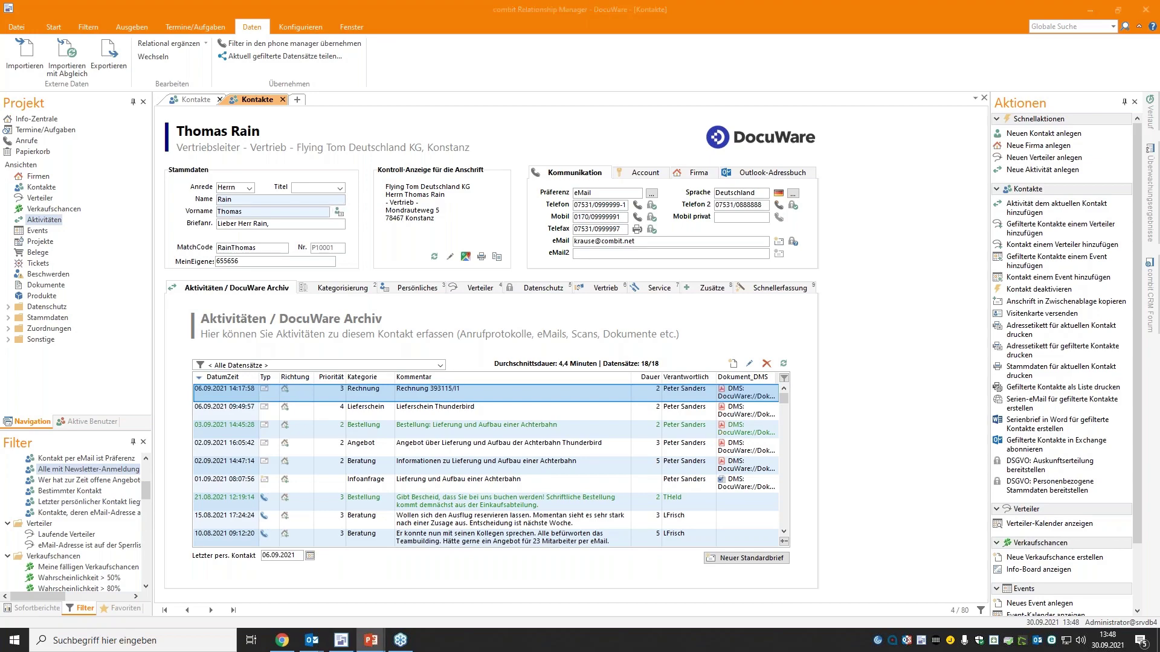
pyautogui.press('F5')
pyautogui.press('Right')
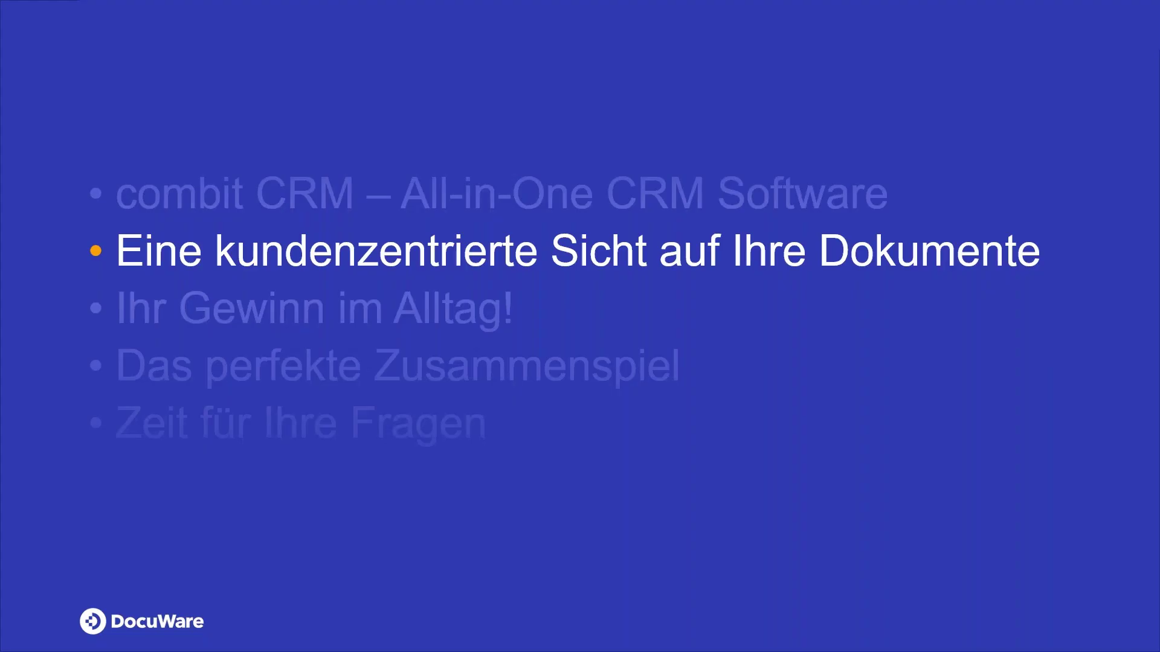
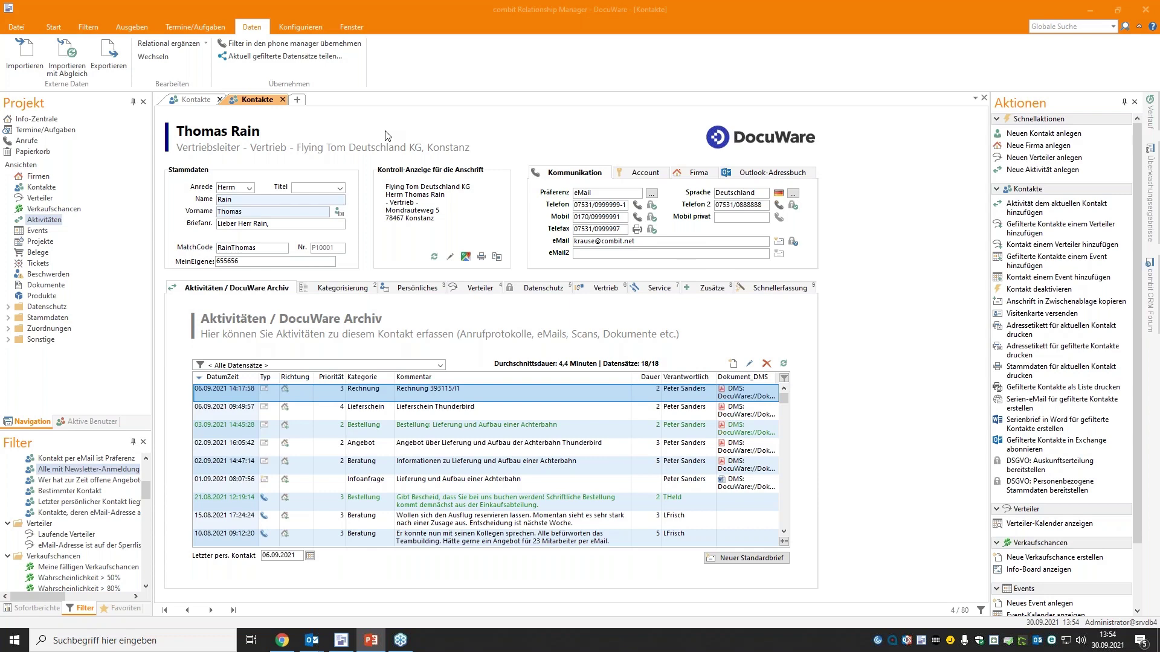
# Step: Check the DocuWare document list, then add the desktop file "Mitarbeiterübersicht" (PDF) to the contact's Aktivitäten / DocuWare Archiv as a new activity
pyautogui.click(281, 640)
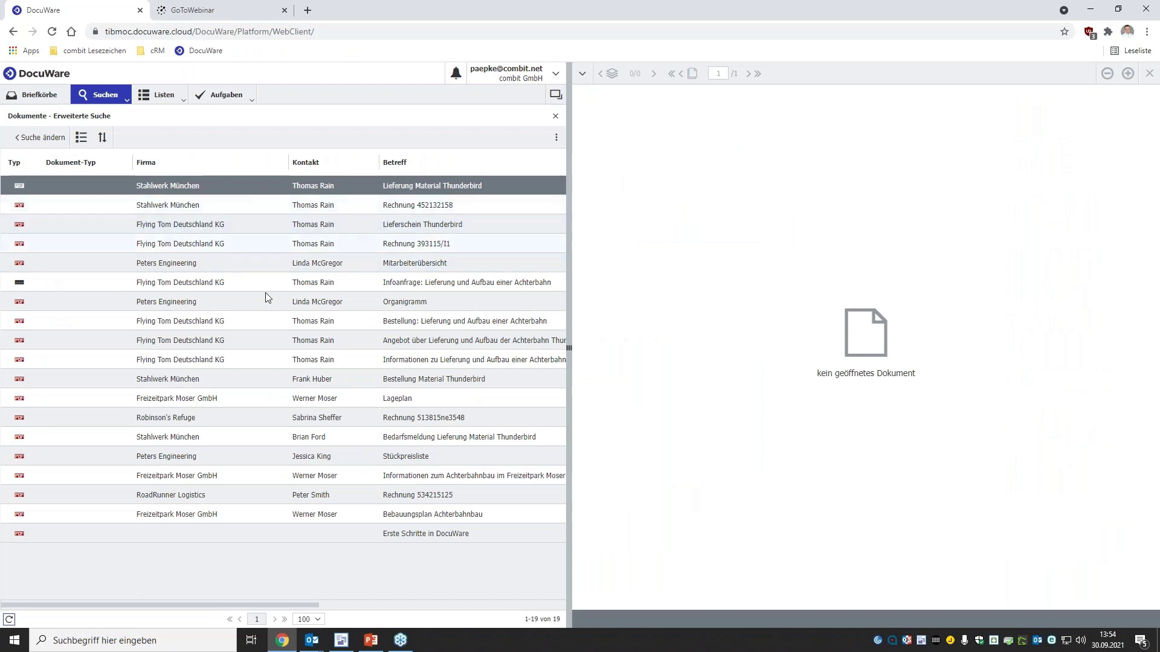
pyautogui.moveTo(544, 7); pyautogui.dragTo(505, 82)
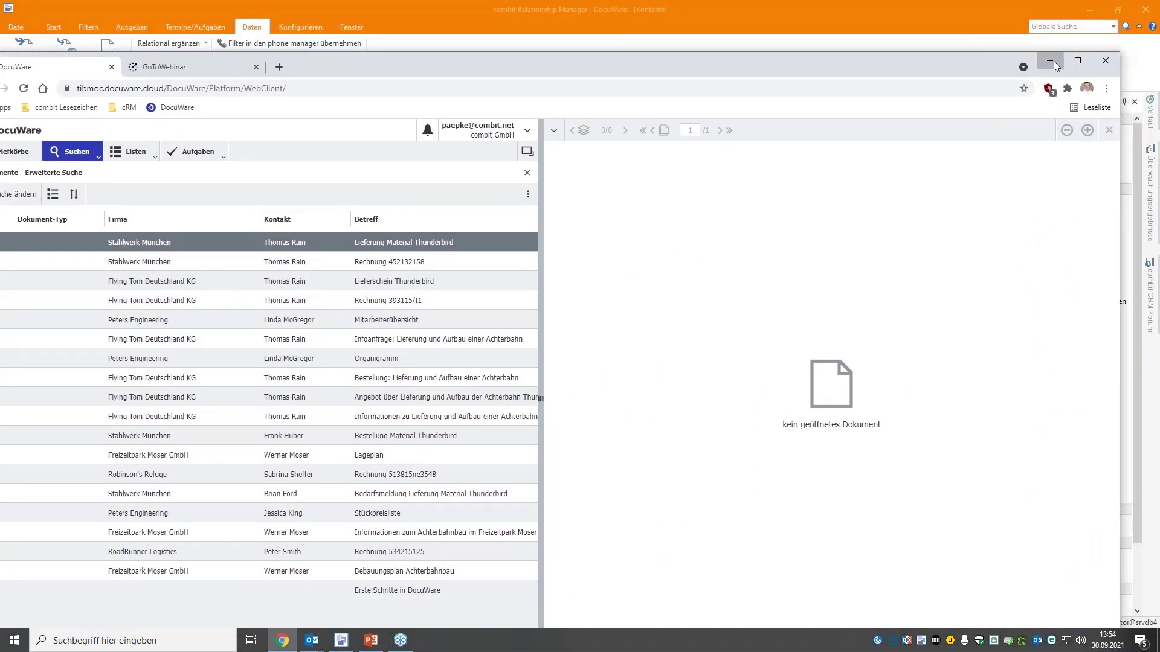
pyautogui.click(1054, 61)
pyautogui.moveTo(779, 9); pyautogui.dragTo(793, 56)
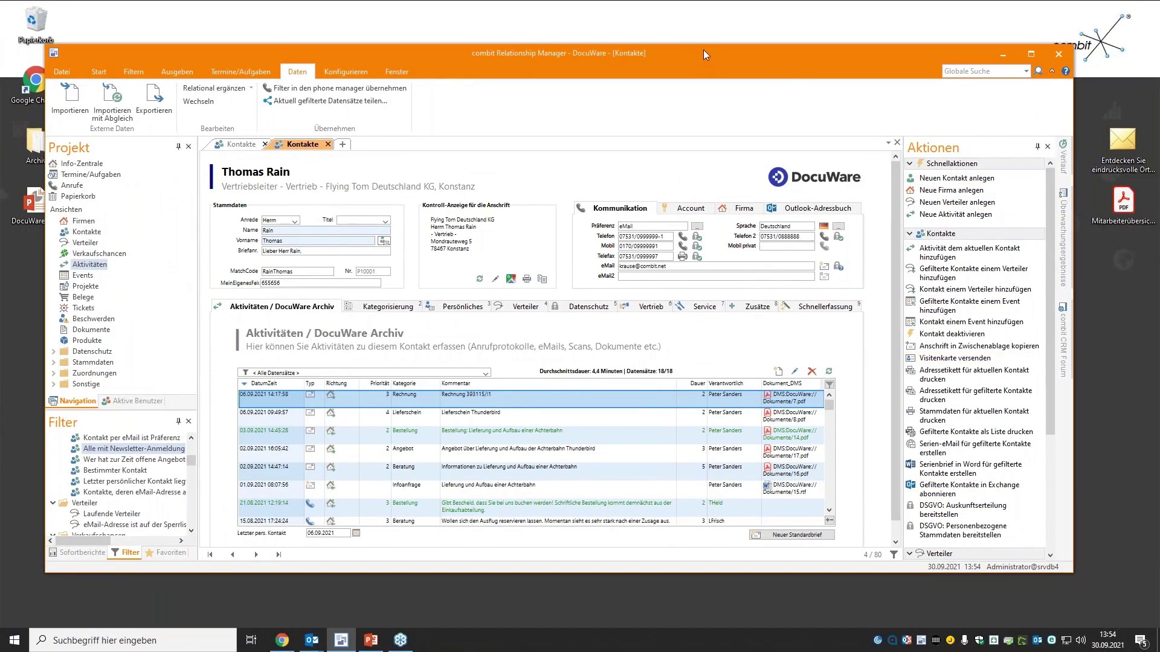
pyautogui.moveTo(703, 49); pyautogui.dragTo(691, 29)
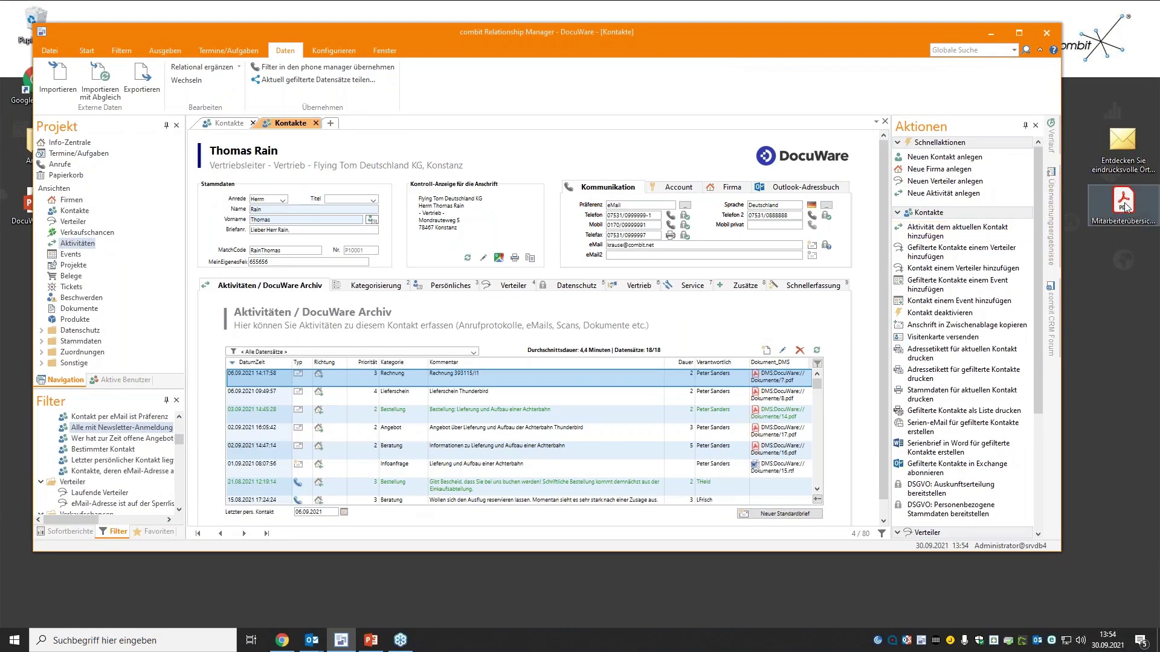
pyautogui.moveTo(1125, 207); pyautogui.dragTo(502, 413)
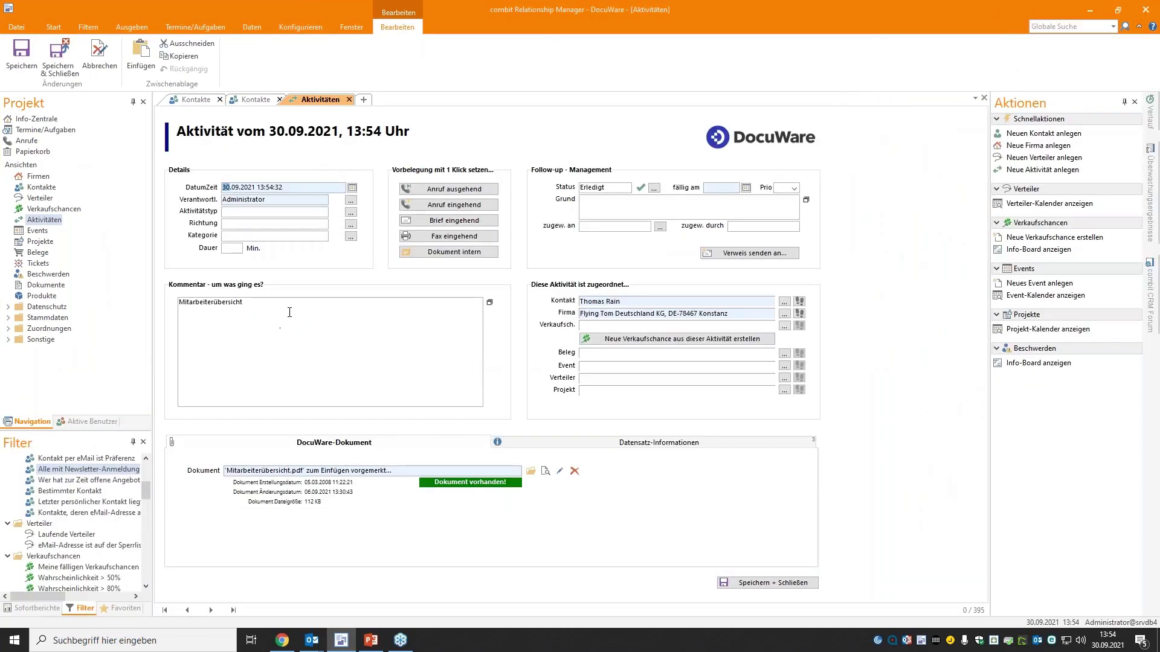
# Step: Extend the activity comment to "Mitarbeiterübersicht zum Start unseres Projektes", preset it as "Dokument intern", and save and close it
pyautogui.click(290, 311)
pyautogui.write('zum ')
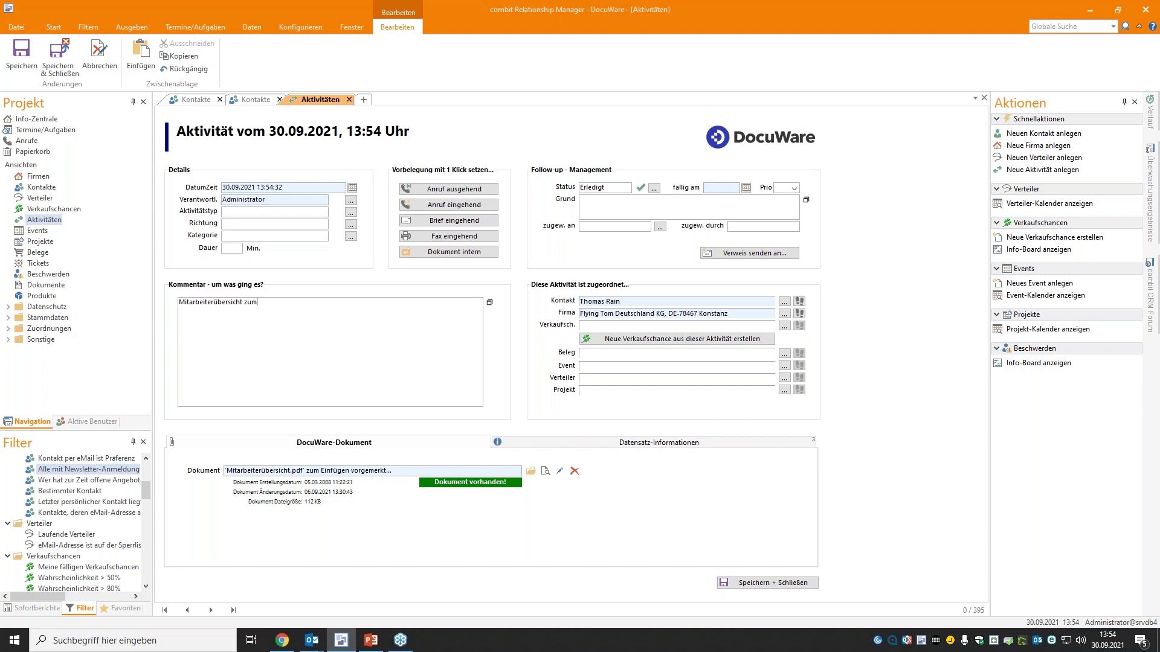
pyautogui.write('Start unseres Projektes')
pyautogui.click(437, 254)
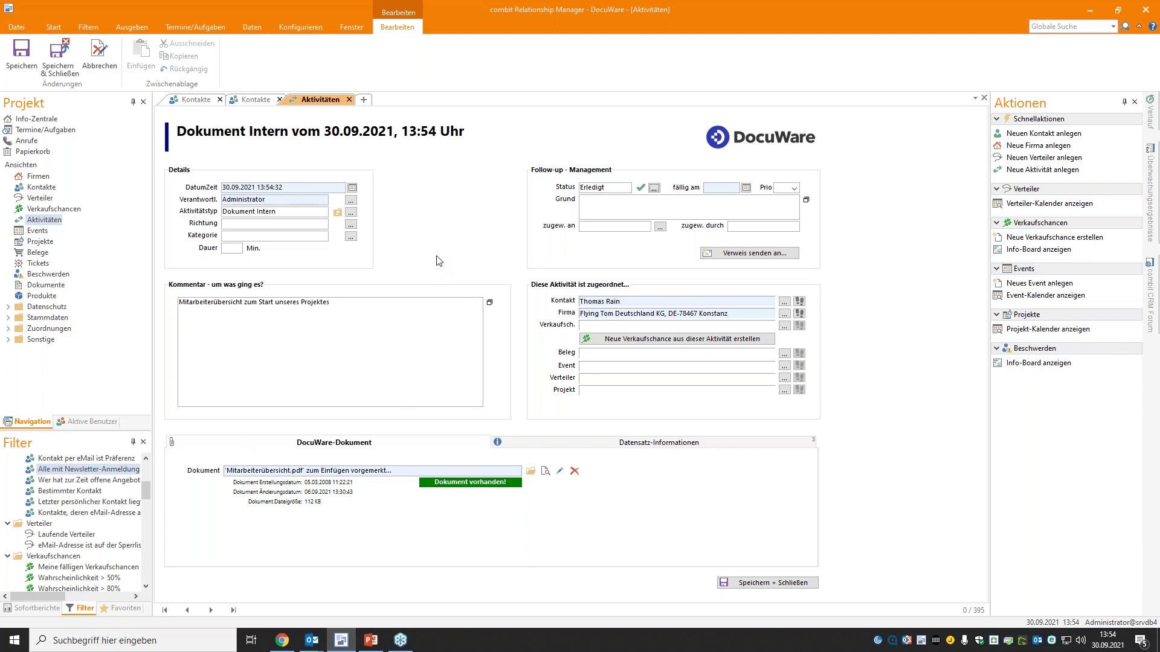
pyautogui.click(59, 59)
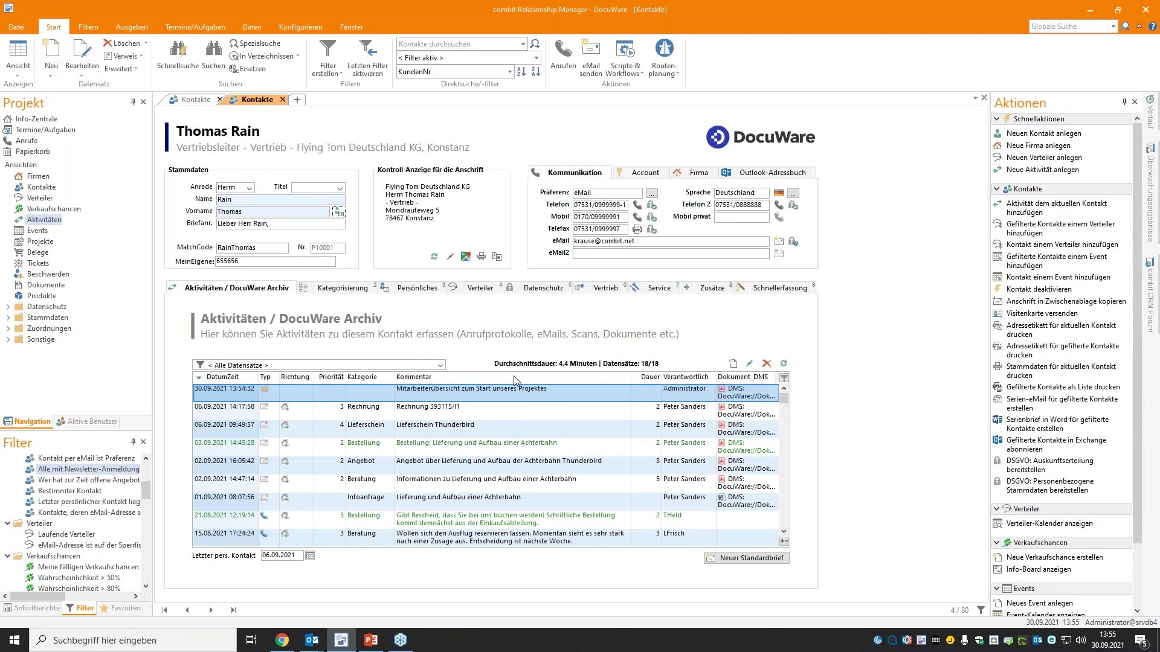
# Step: Switch to DocuWare in Chrome, refresh the document list and open "Mitarbeiterübersicht zum Start unseres Projektes"
pyautogui.click(282, 650)
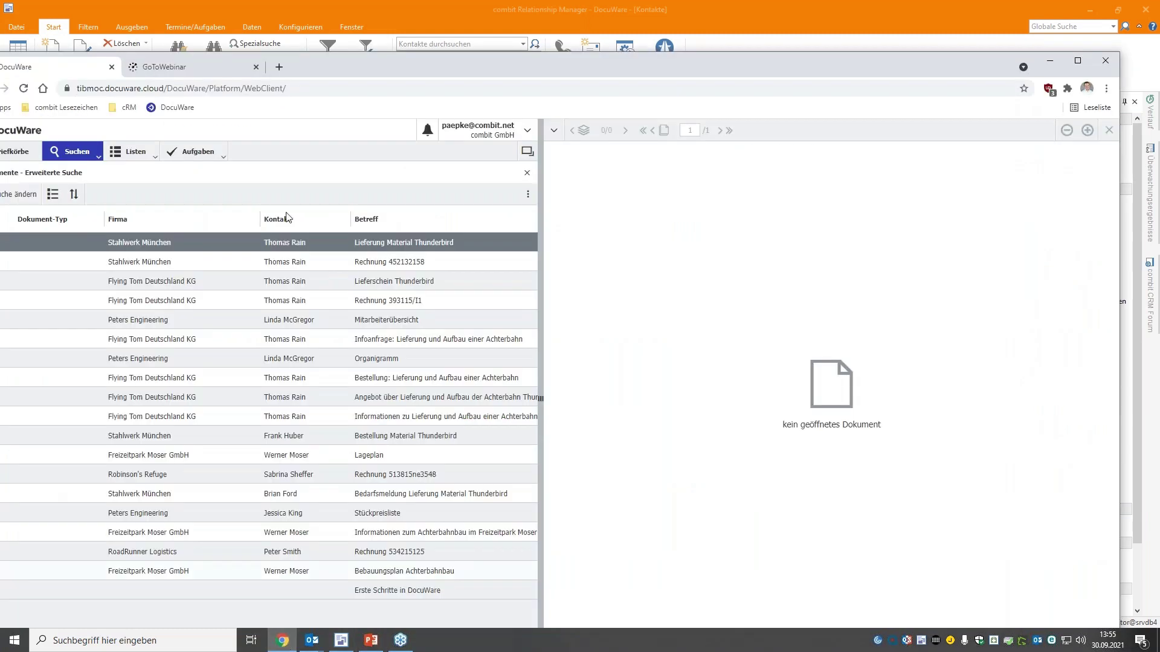
pyautogui.press('super+Up')
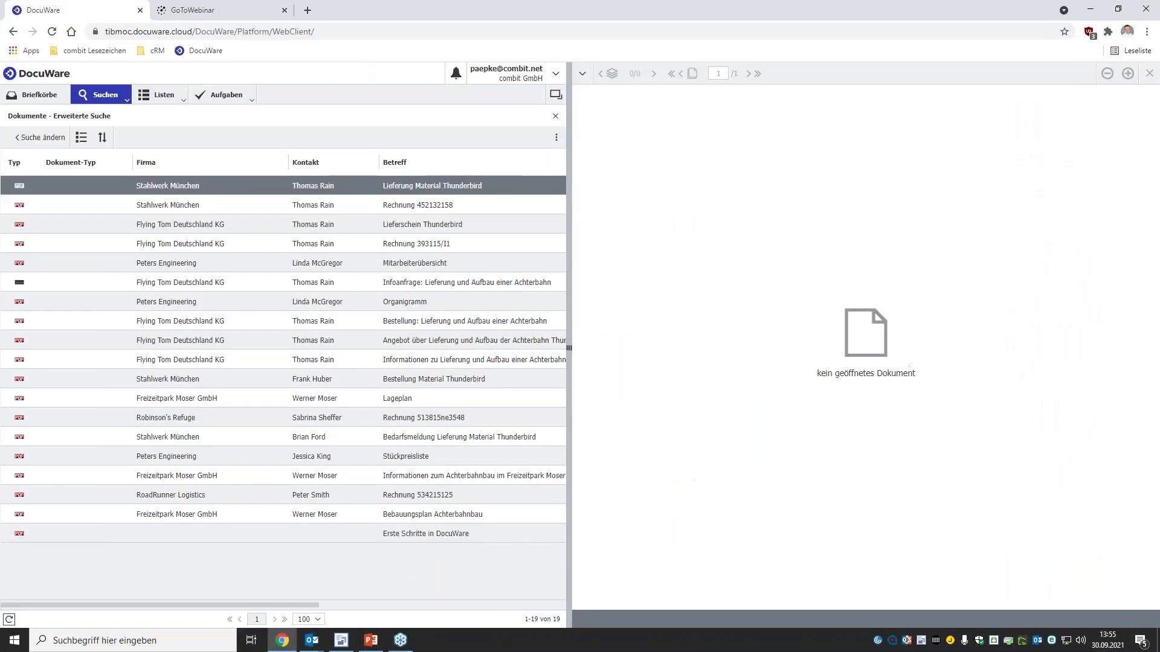
pyautogui.click(9, 619)
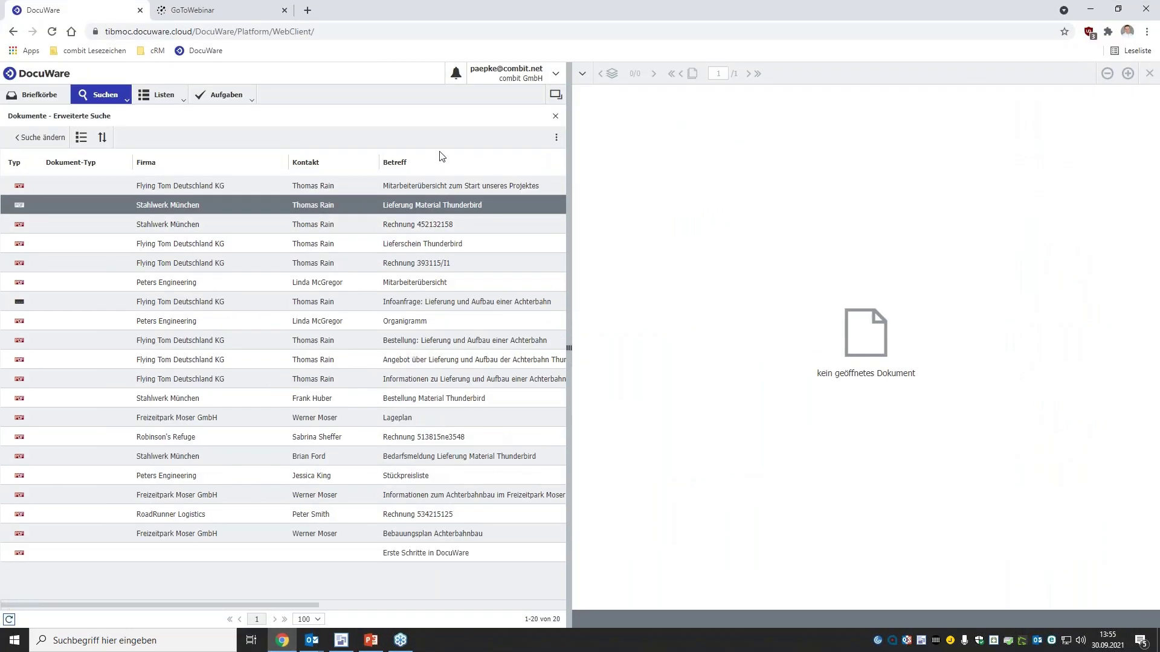
pyautogui.click(440, 187)
pyautogui.hscroll(3, 441, 187)
pyautogui.doubleClick(416, 187)
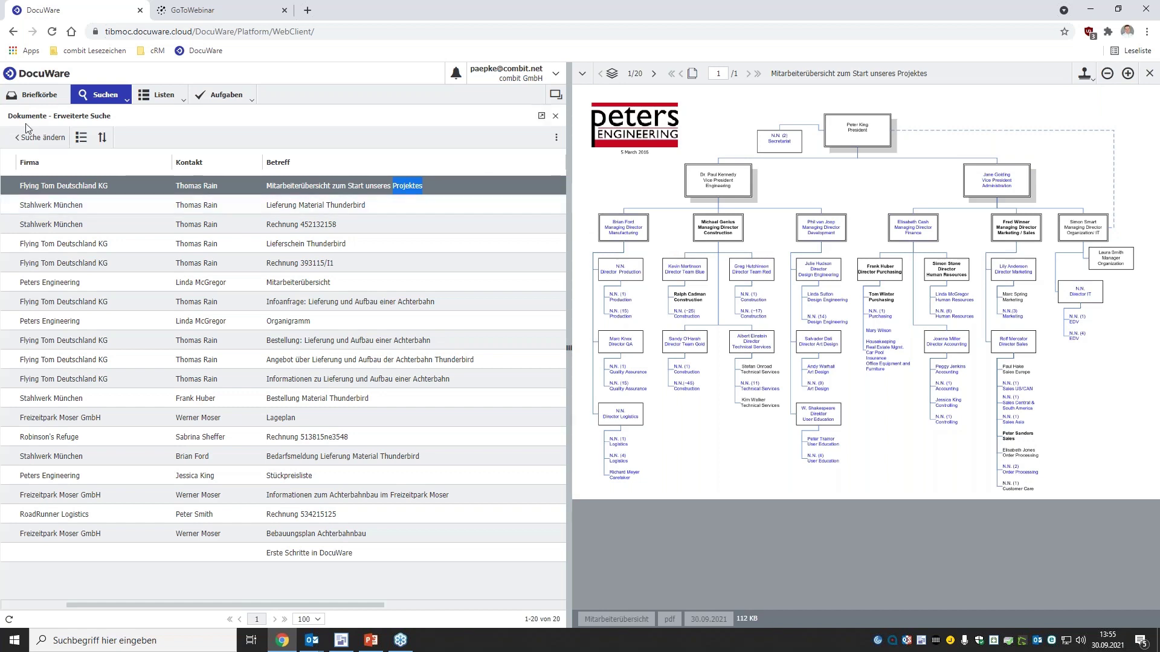
# Step: Search the DocuWare documents for the contact's full name in the Kontakt field
pyautogui.click(40, 138)
pyautogui.click(91, 205)
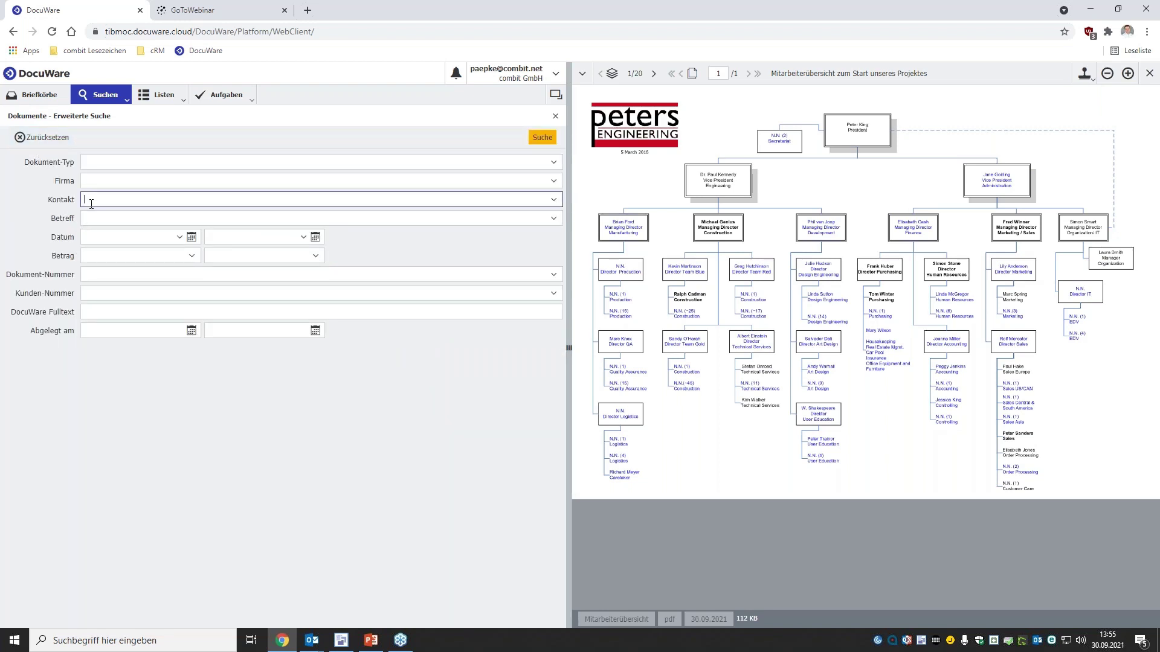
pyautogui.write('Thoma')
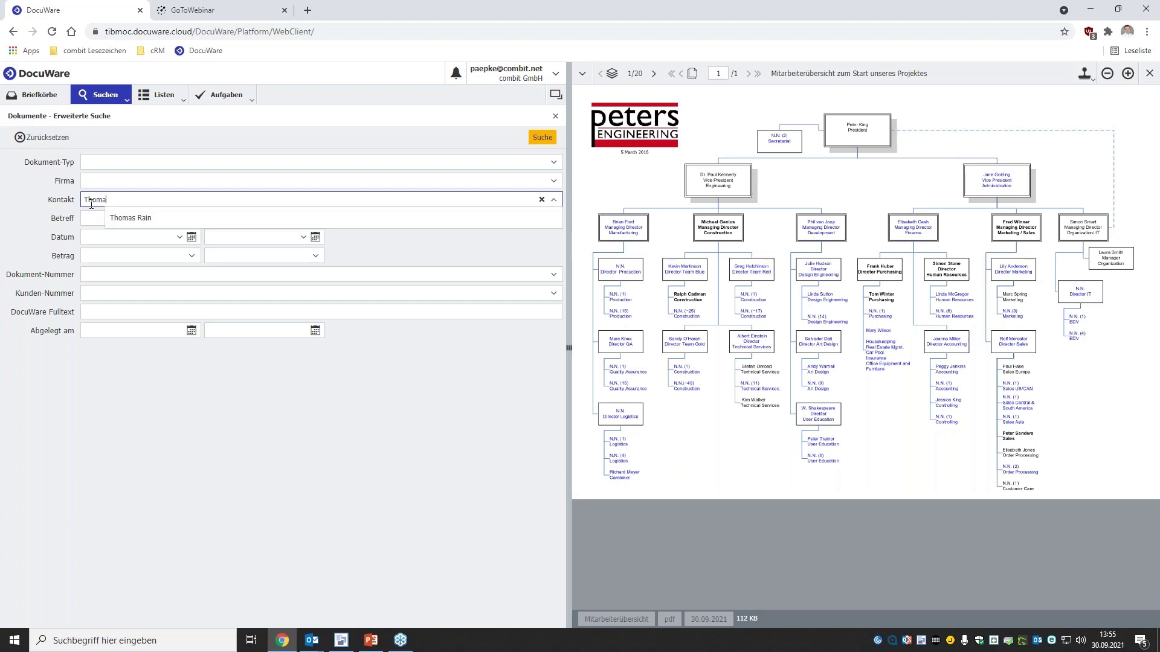
pyautogui.click(147, 217)
pyautogui.click(542, 137)
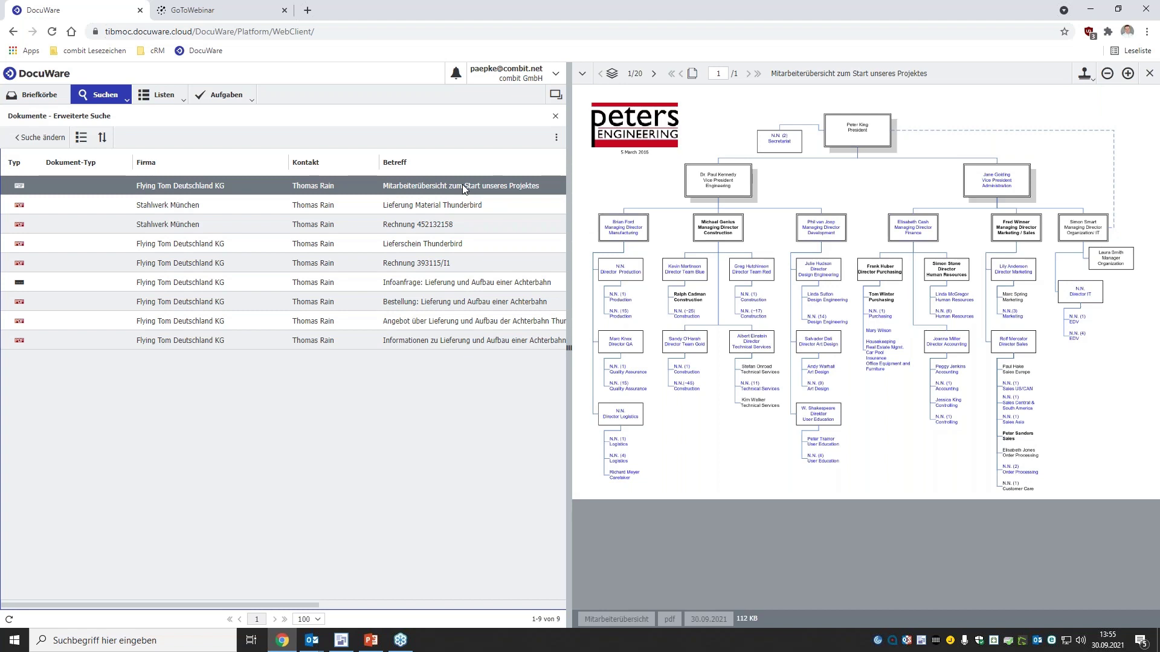
# Step: Clear the Kontakt criterion and run a DocuWare Fulltext search for "Vice President"
pyautogui.click(40, 138)
pyautogui.tripleClick(147, 204)
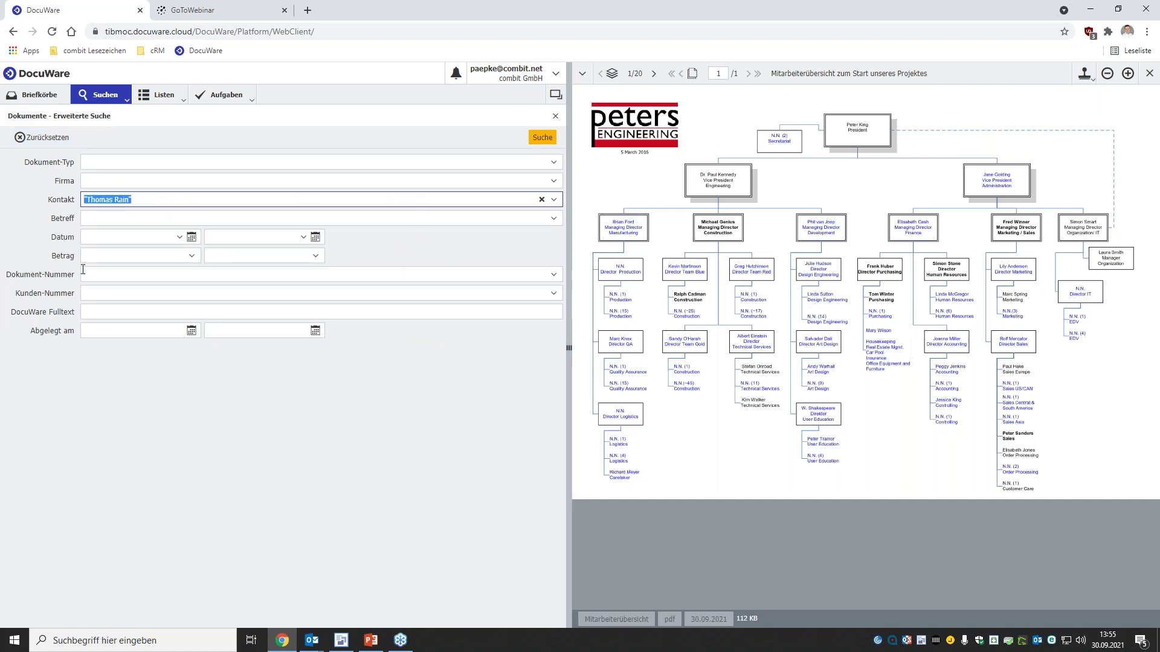
pyautogui.press('Delete')
pyautogui.click(96, 314)
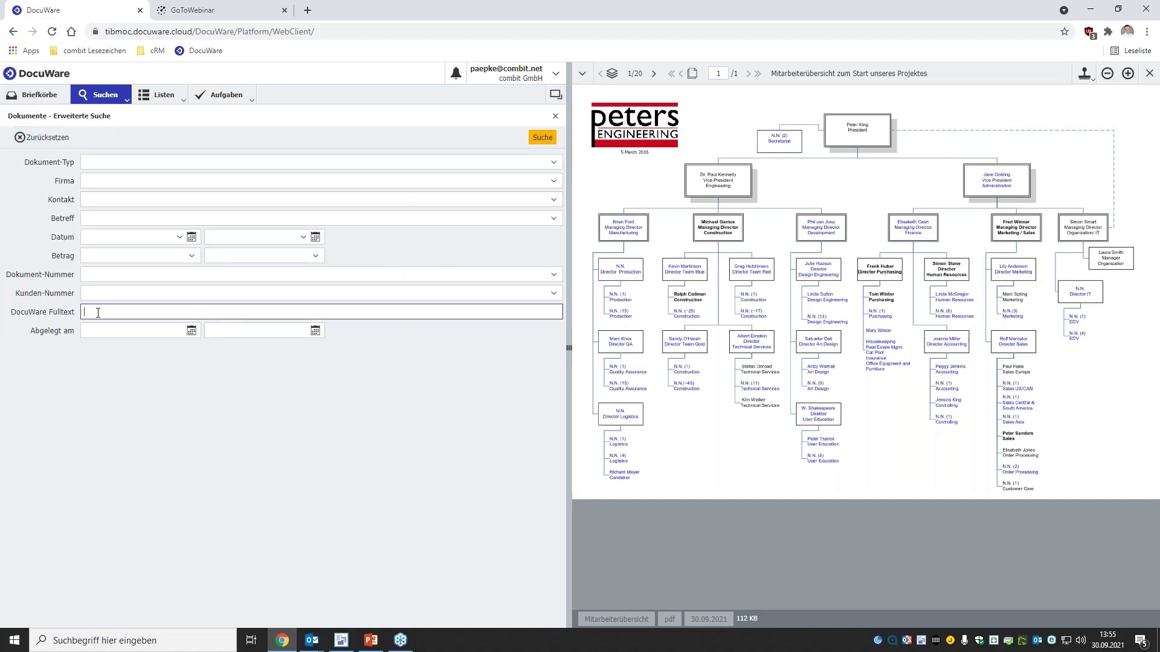
pyautogui.write('Vice President')
pyautogui.click(542, 137)
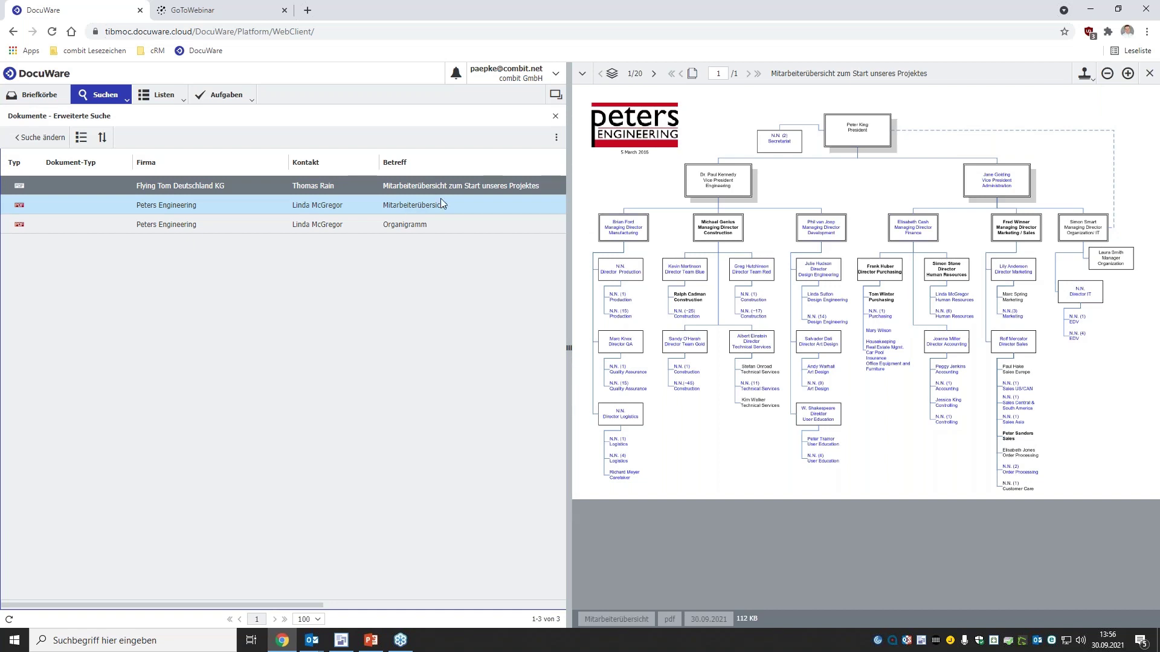
# Step: Switch back to combit CRM and add the desktop e-mail "Entdecken Sie eindrucksvolle Orte" to the contact's activities
pyautogui.moveTo(595, 6); pyautogui.dragTo(549, 50)
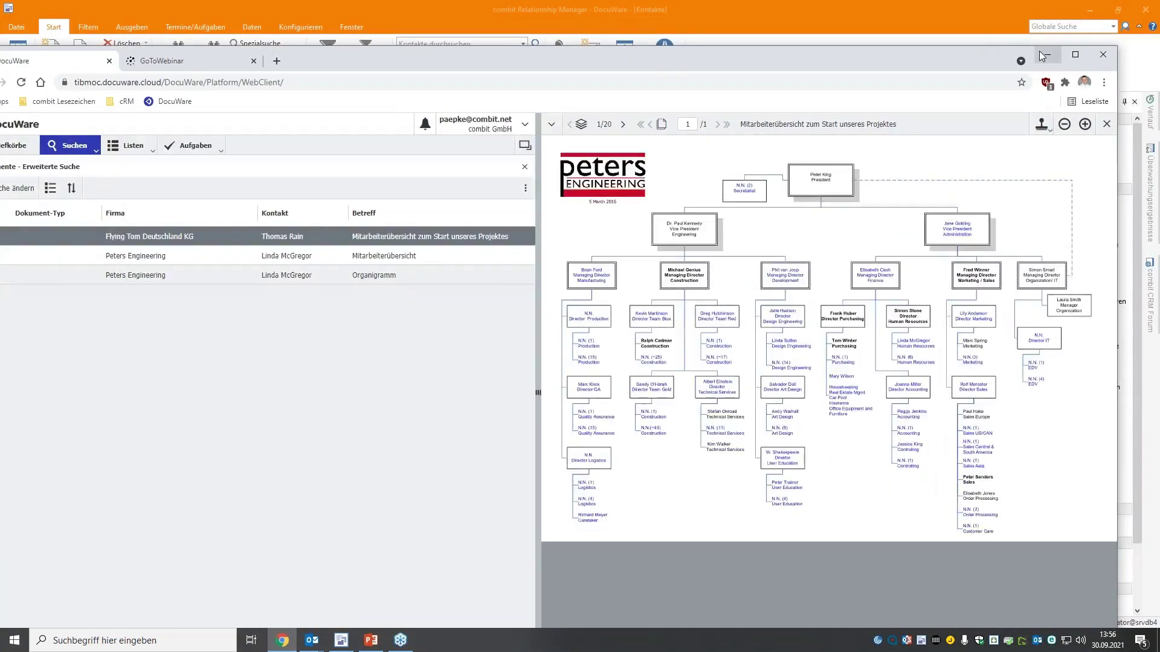
pyautogui.click(1040, 53)
pyautogui.moveTo(797, 8); pyautogui.dragTo(778, 34)
pyautogui.moveTo(1106, 143); pyautogui.dragTo(568, 421)
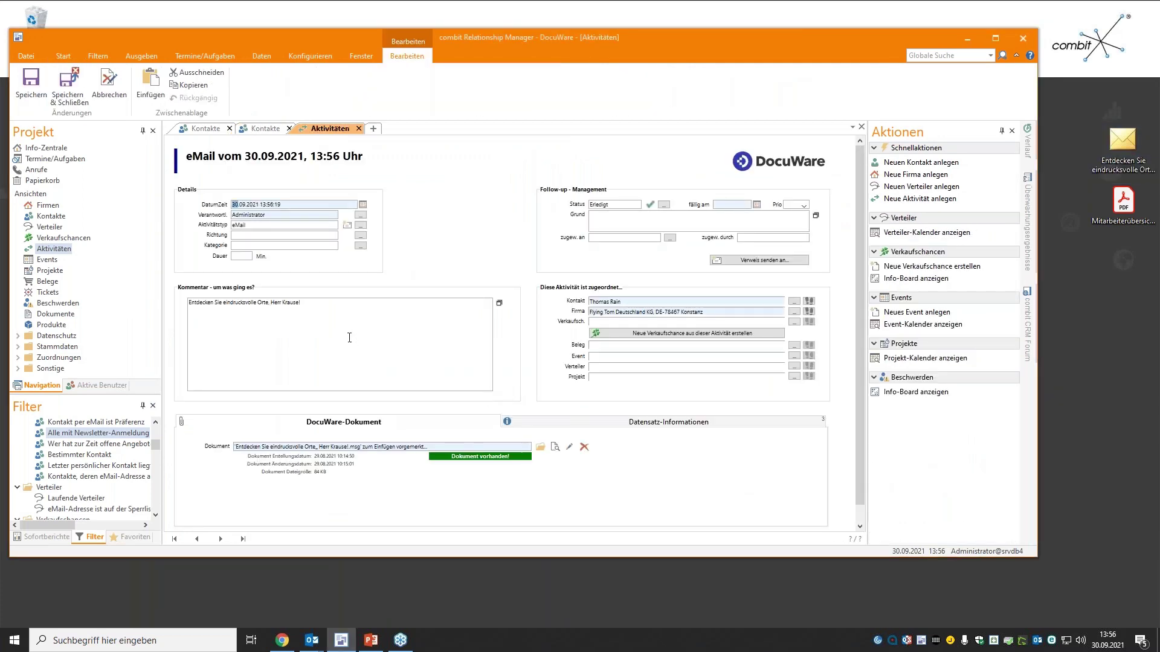
# Step: Replace the e-mail activity's comment with "Newsletter" and save and close the activity
pyautogui.moveTo(353, 320); pyautogui.dragTo(187, 302)
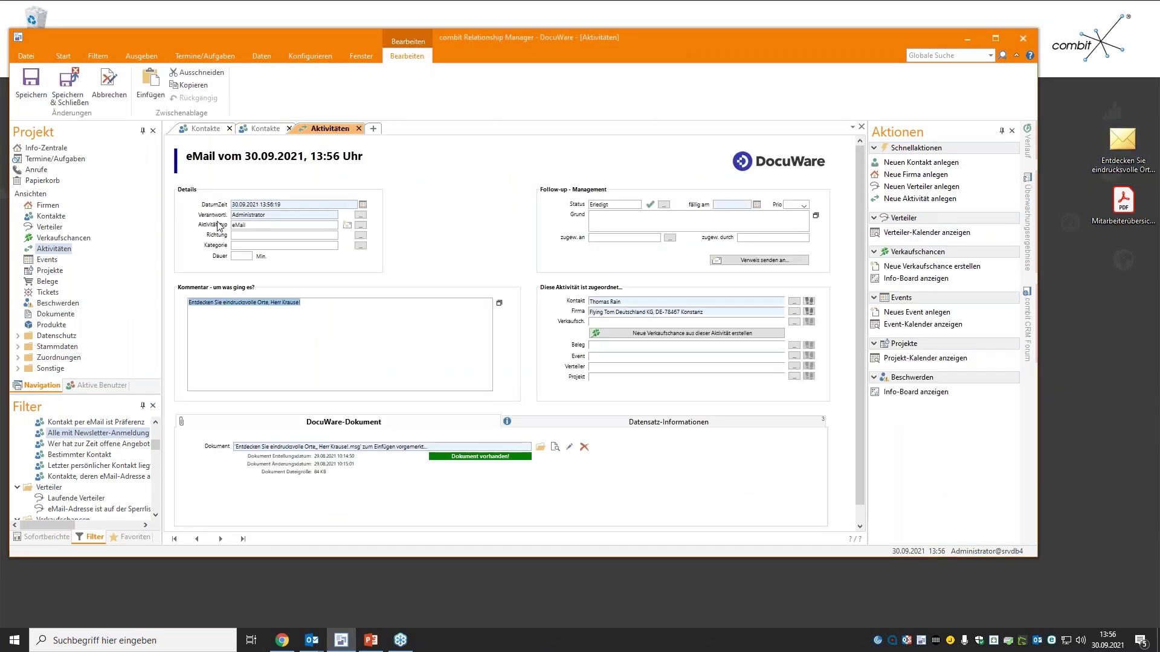
pyautogui.doubleClick(231, 31)
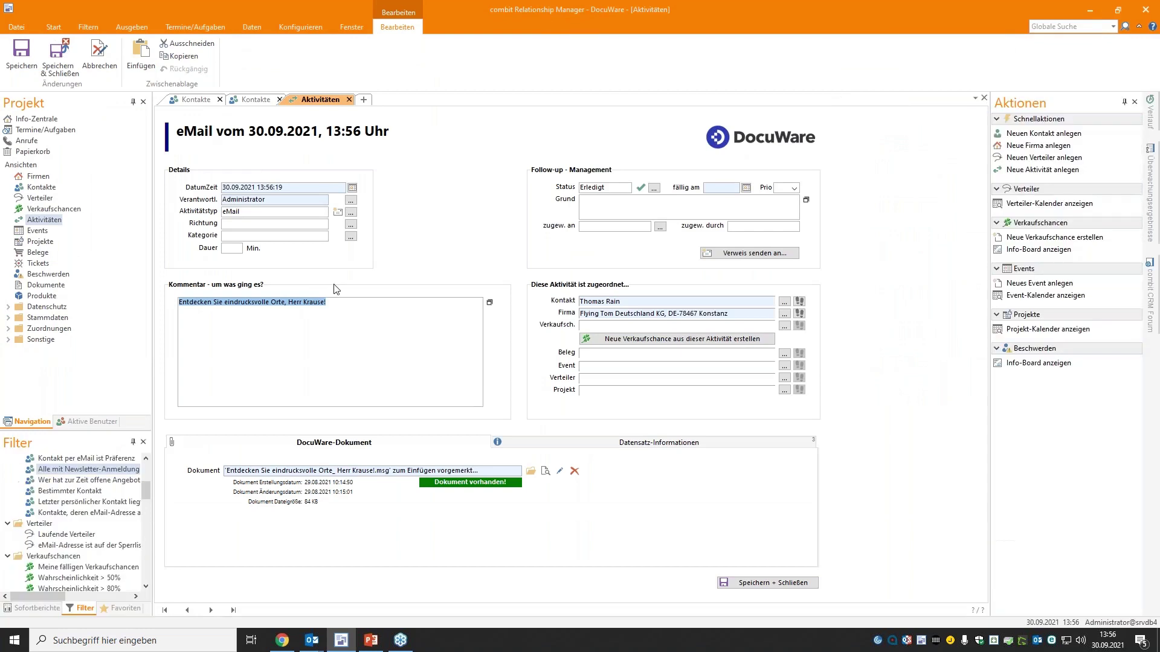
pyautogui.write('Newslette')
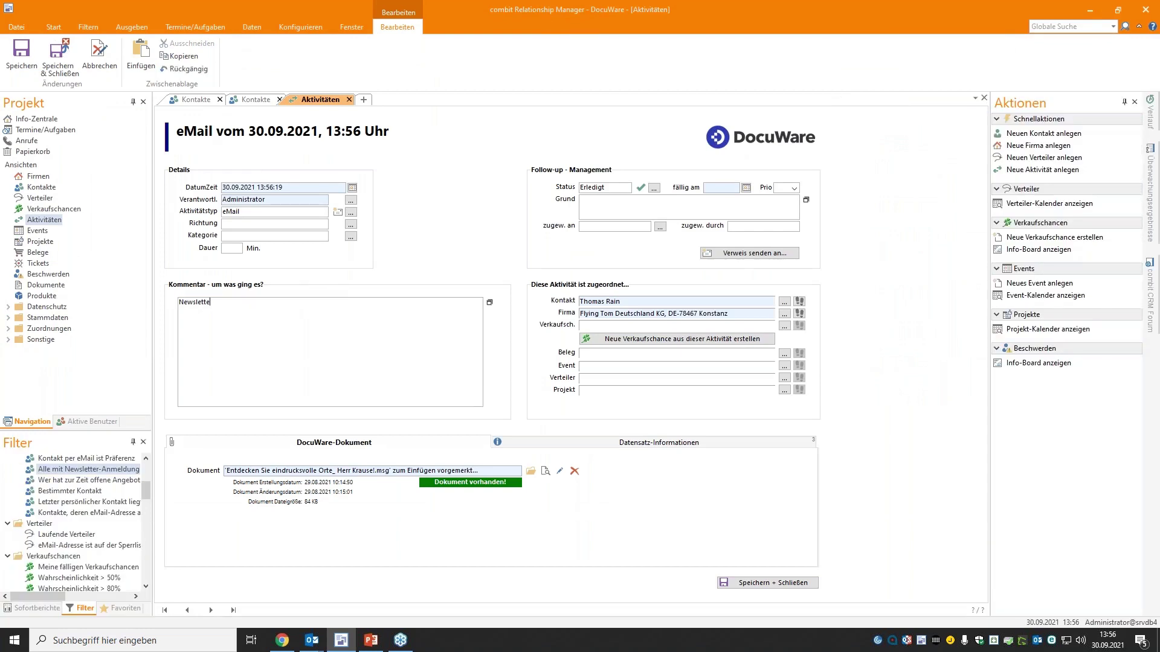
pyautogui.write('r')
pyautogui.click(59, 61)
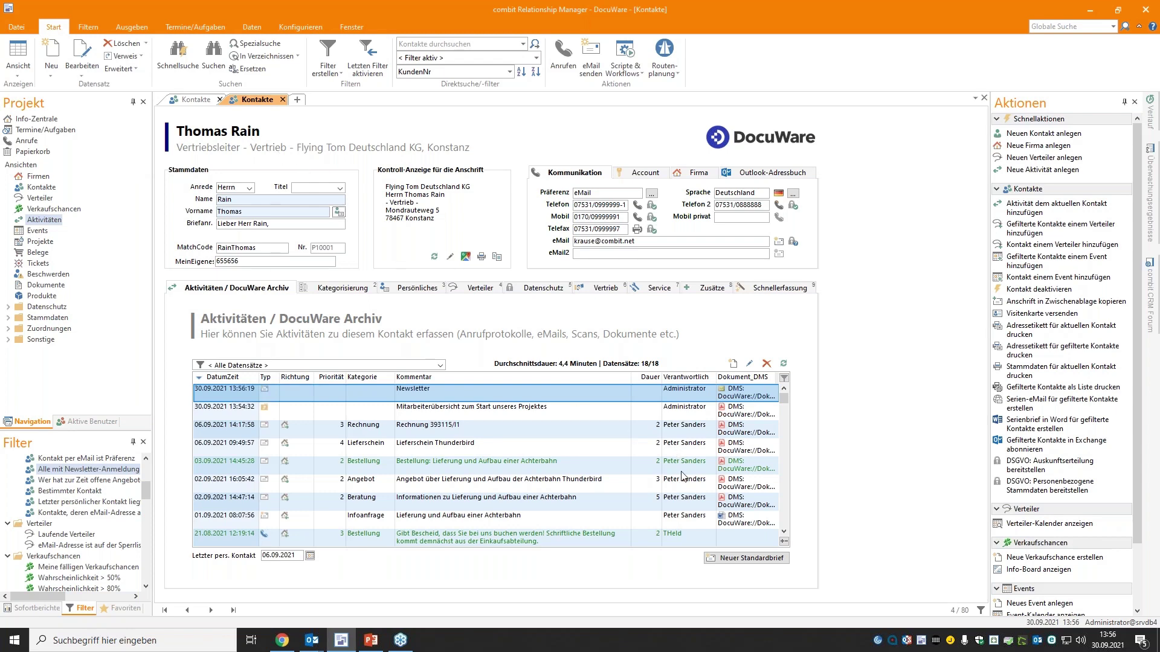
# Step: Create a new standard letter for the contact using the document type "Word Brief (Beispiel)"
pyautogui.click(739, 560)
pyautogui.click(743, 562)
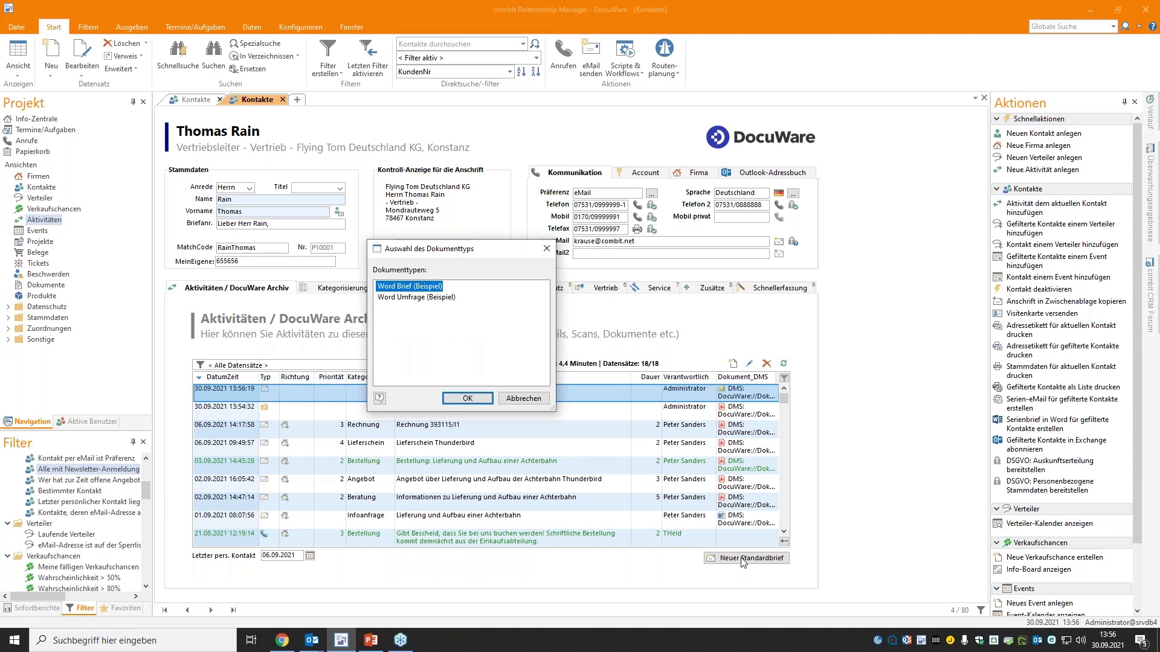
pyautogui.doubleClick(425, 292)
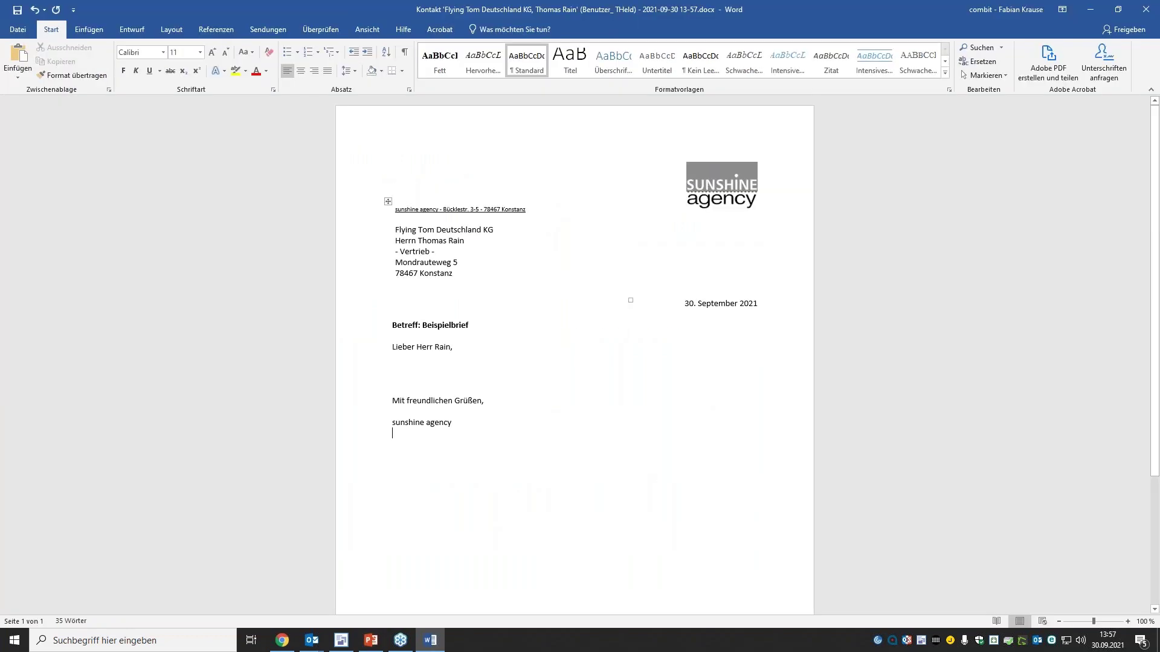
# Step: Enter the placeholder text "jsdjlksjlksjdlkjfljsdlkfds" below the letter's salutation, save the document and close Word
pyautogui.click(403, 366)
pyautogui.write('jsdjlksjlksjdlkjfljsdlkfds')
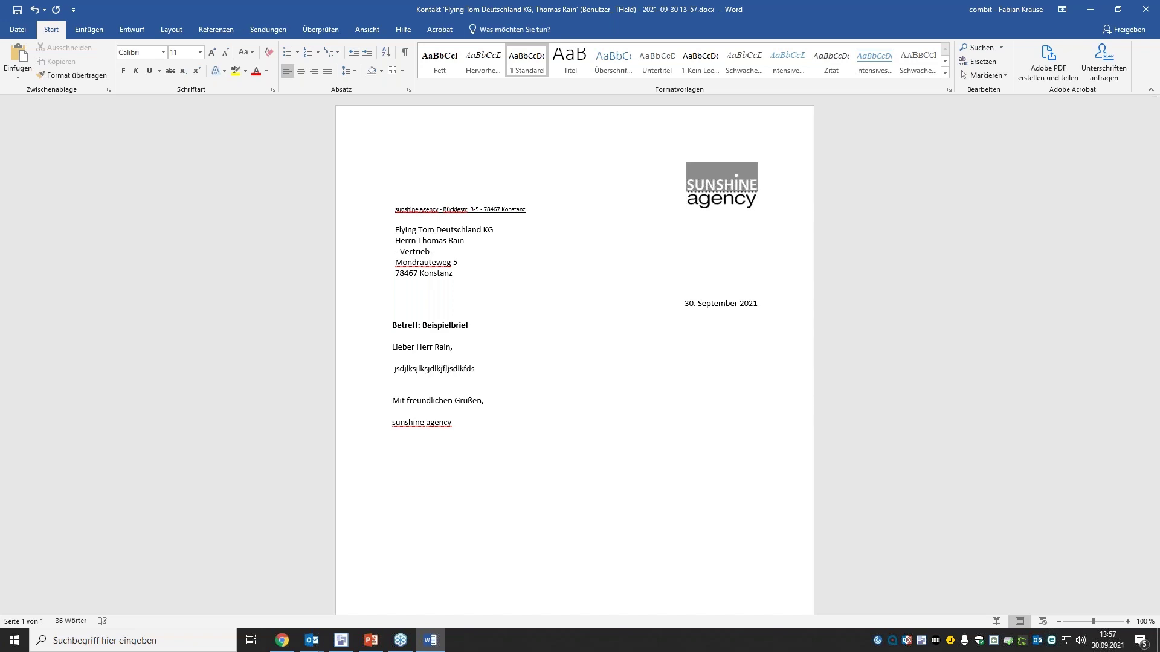
pyautogui.click(17, 11)
pyautogui.click(1140, 8)
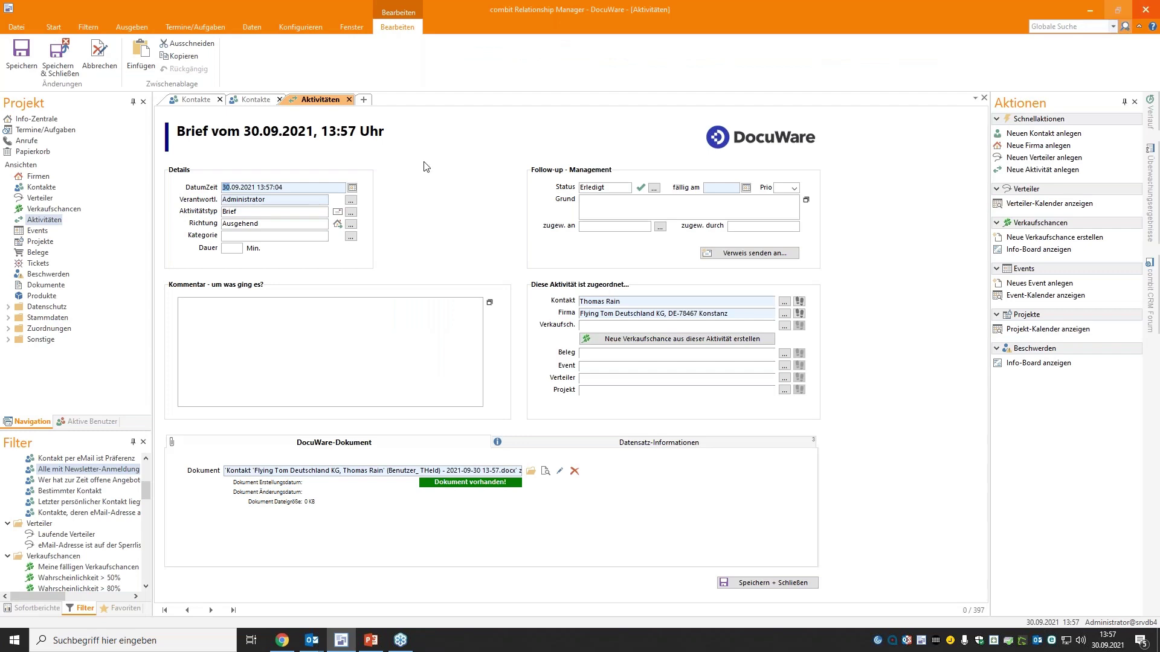
# Step: Enter the comment "Anschreiben zu unserem Projektstart" for the letter activity and save and close it
pyautogui.click(219, 332)
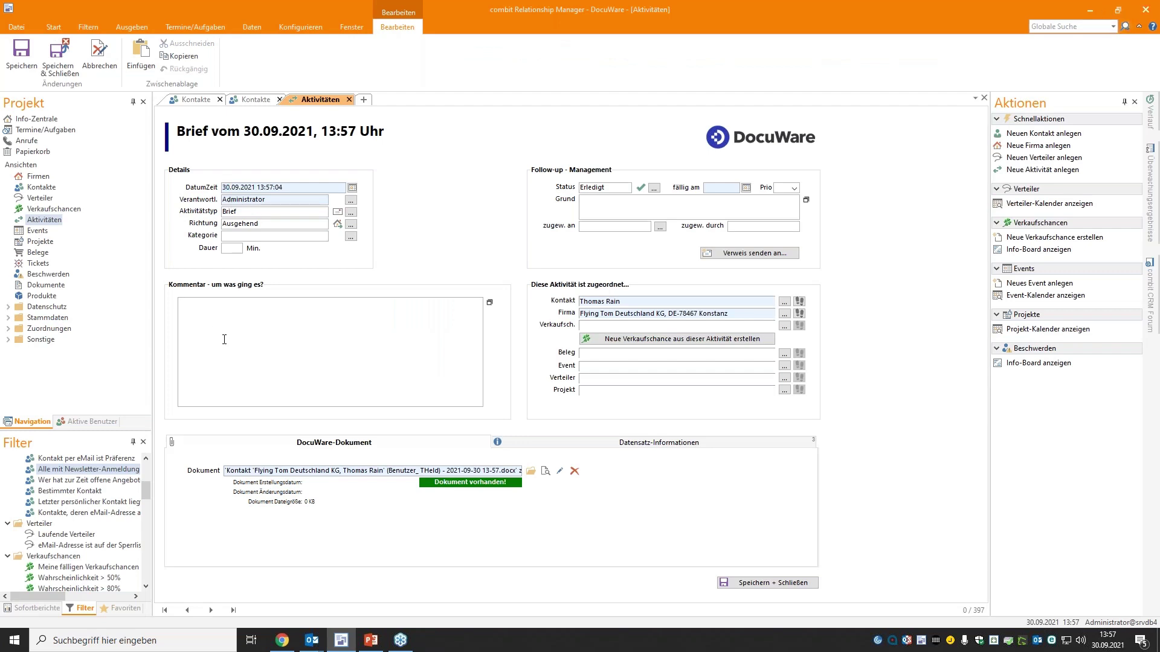
pyautogui.write('B')
pyautogui.press('BackSpace')
pyautogui.write('Anschreiben zu unserem Projektstart')
pyautogui.click(64, 60)
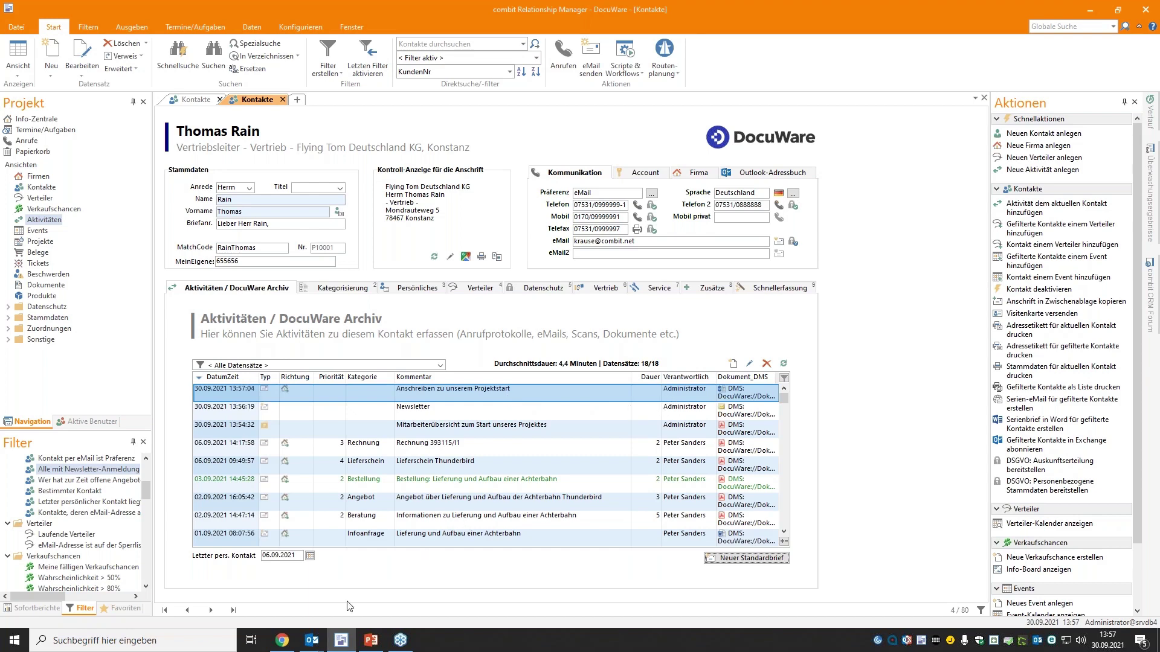
# Step: Switch to DocuWare, rerun the document search without the fulltext criterion and open "Anschreiben zu unserem Projektstart"
pyautogui.click(288, 641)
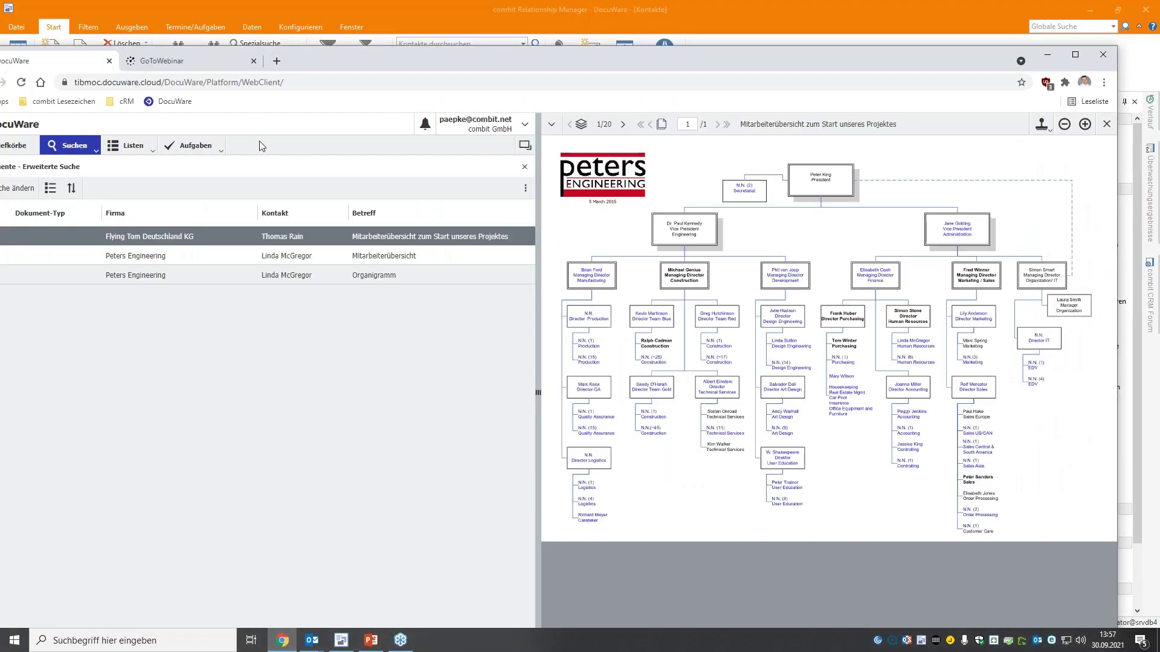
pyautogui.doubleClick(306, 53)
pyautogui.click(40, 143)
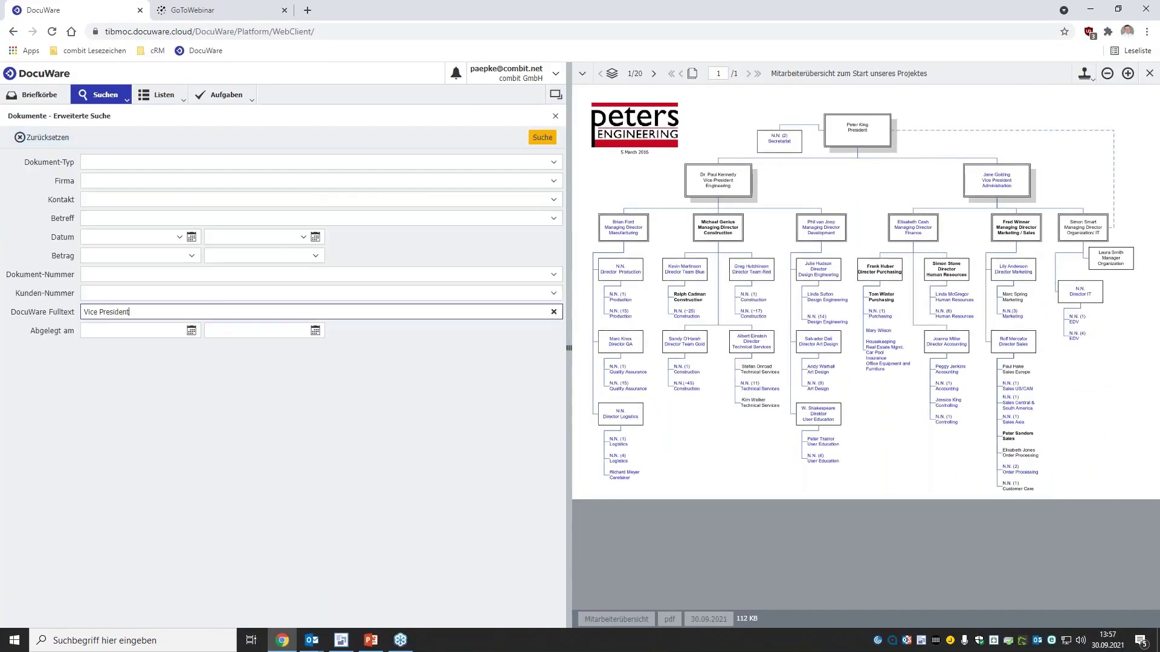
pyautogui.hotkey('ctrl', 'a')
pyautogui.press('BackSpace')
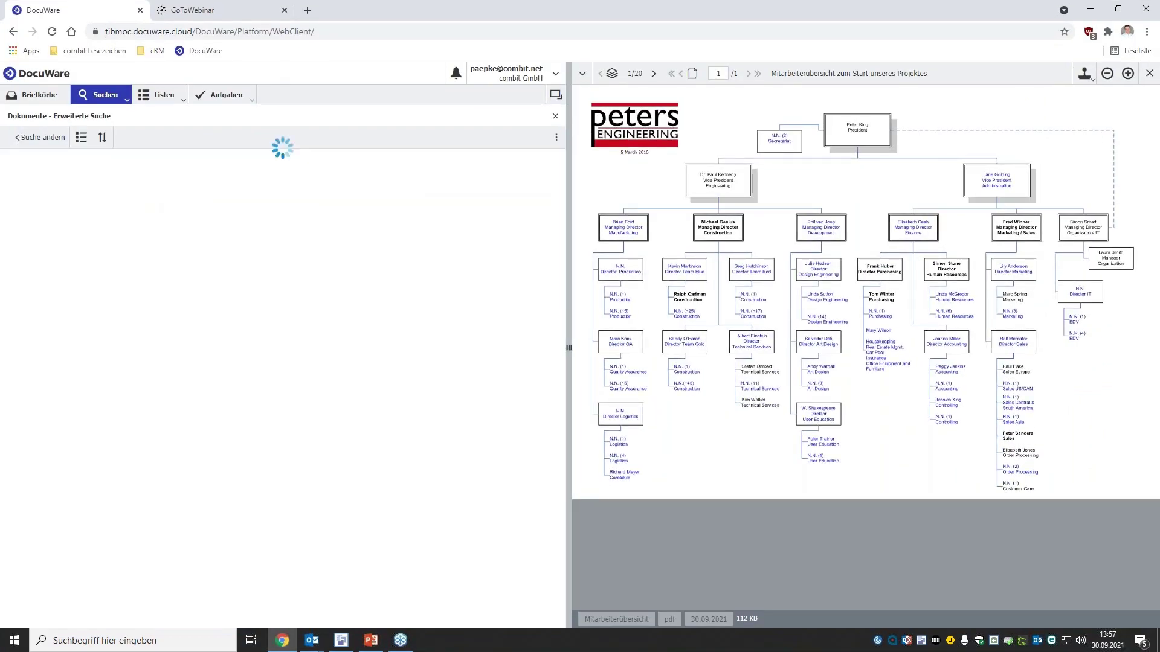
pyautogui.click(544, 138)
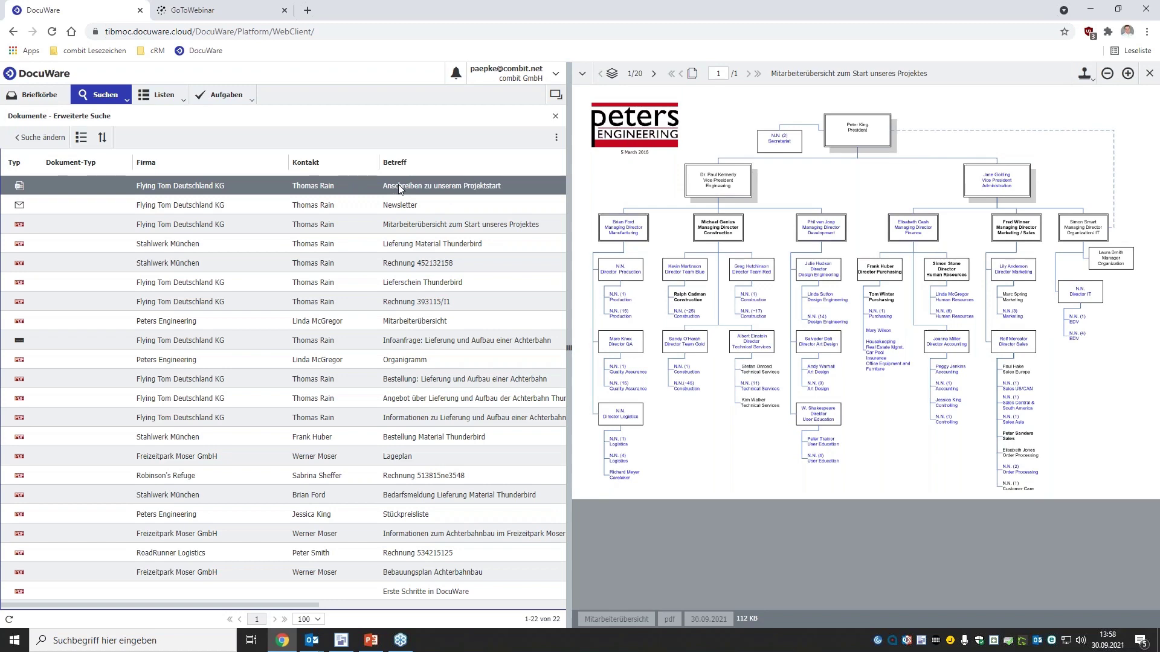
pyautogui.hscroll(3, 398, 188)
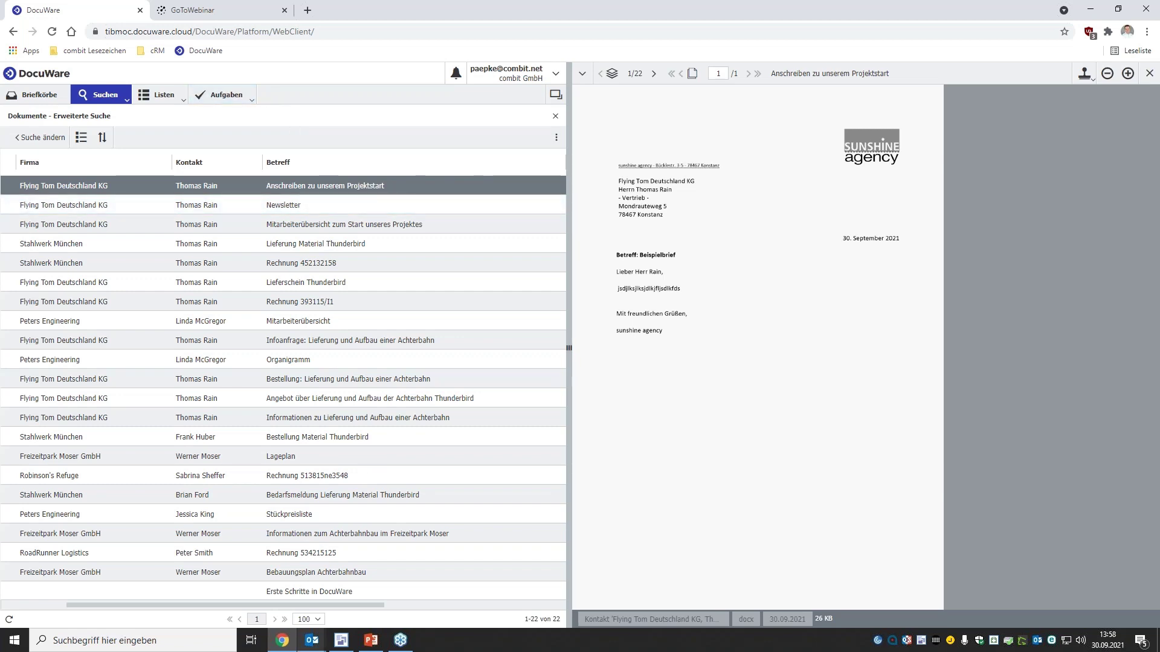
# Step: In combit CRM, filter the contacts by "Alle mit Newsletter-Anmeldung" and create a serial e-mail for them from the "Info Teambuilding Hochseilgarten" template
pyautogui.click(346, 647)
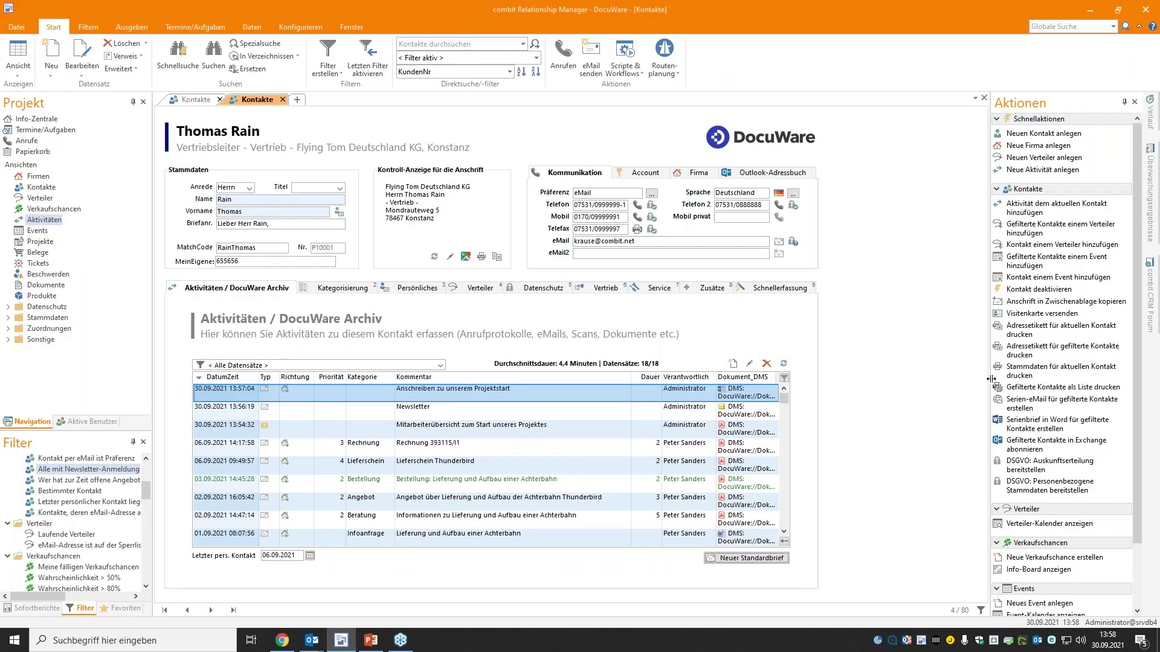
pyautogui.click(81, 470)
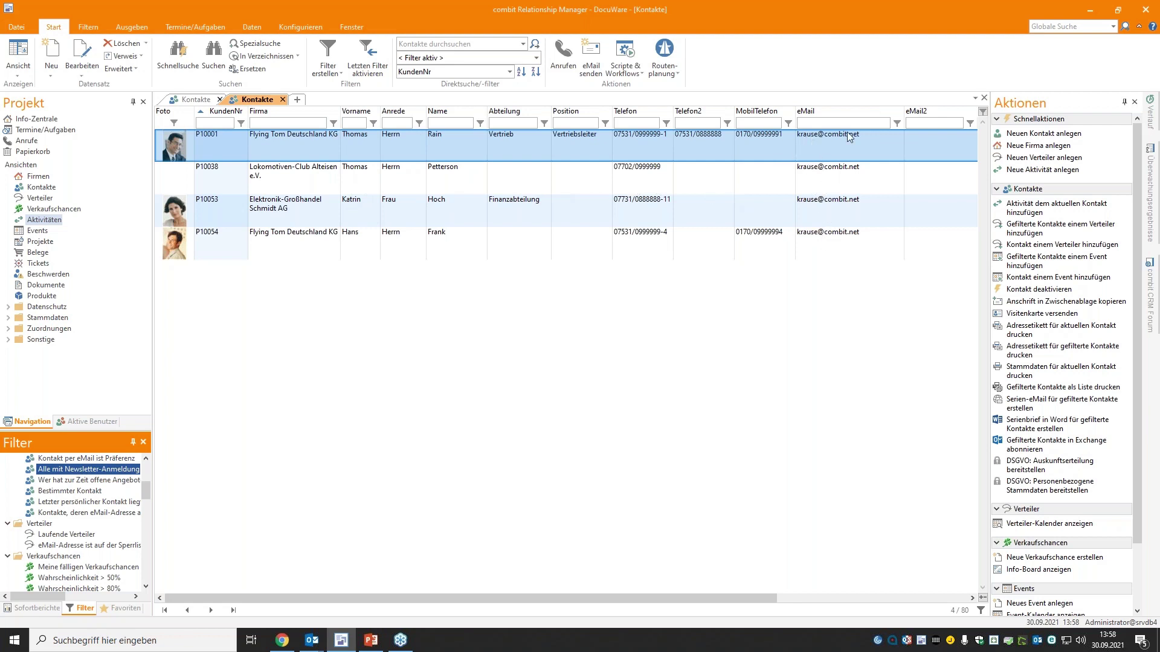
pyautogui.click(1022, 405)
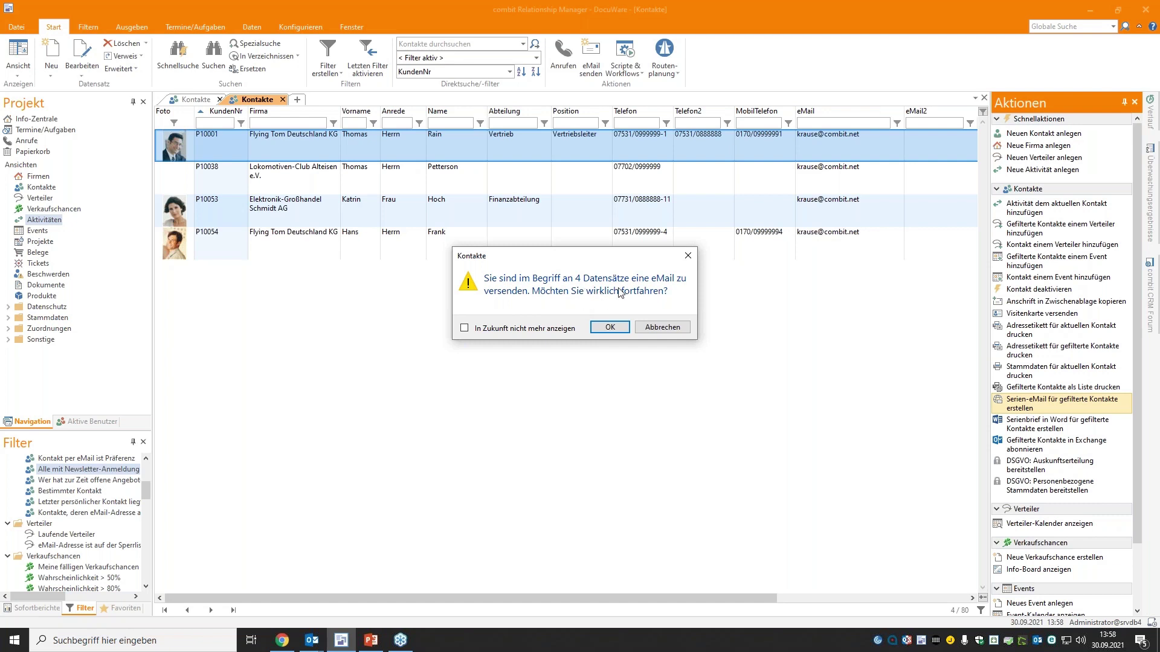
pyautogui.click(610, 330)
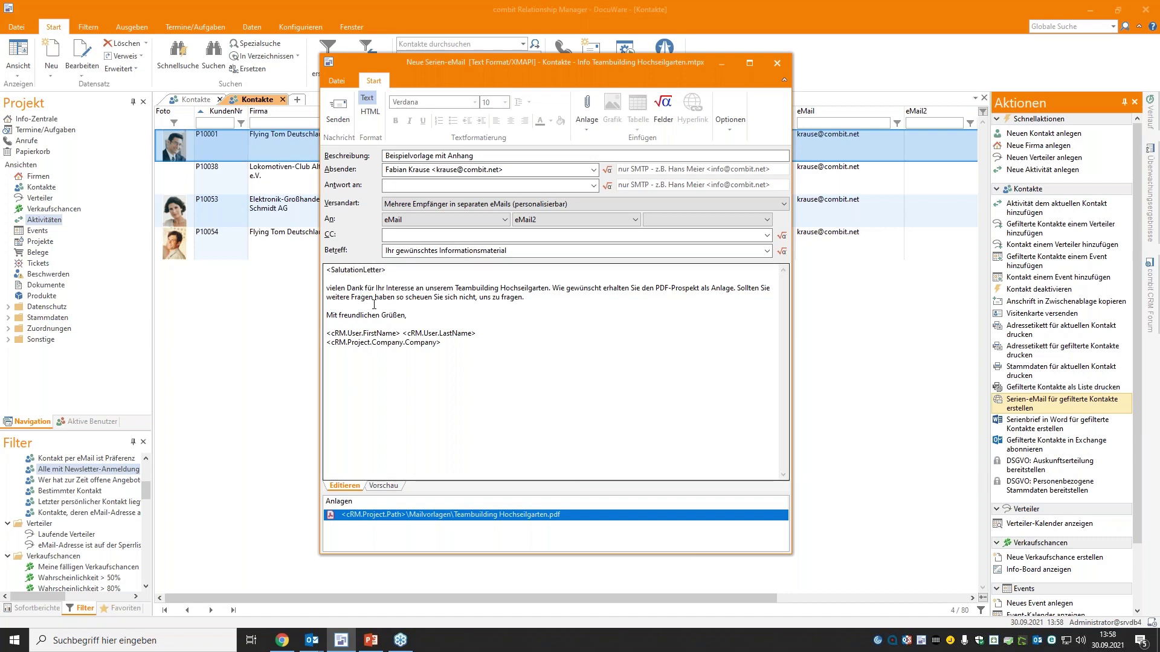
# Step: Preview the personalised serial e-mail for several recipients and send it to the filtered contacts
pyautogui.click(384, 485)
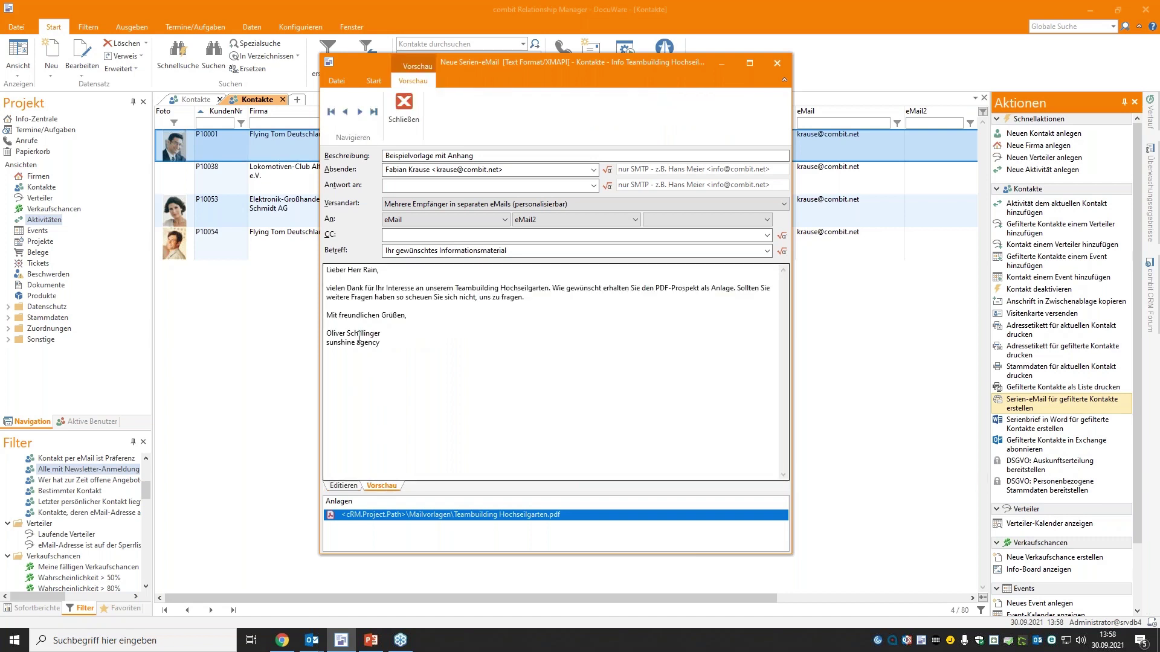
pyautogui.click(360, 112)
pyautogui.click(359, 112)
pyautogui.click(359, 112)
pyautogui.click(345, 113)
pyautogui.click(345, 112)
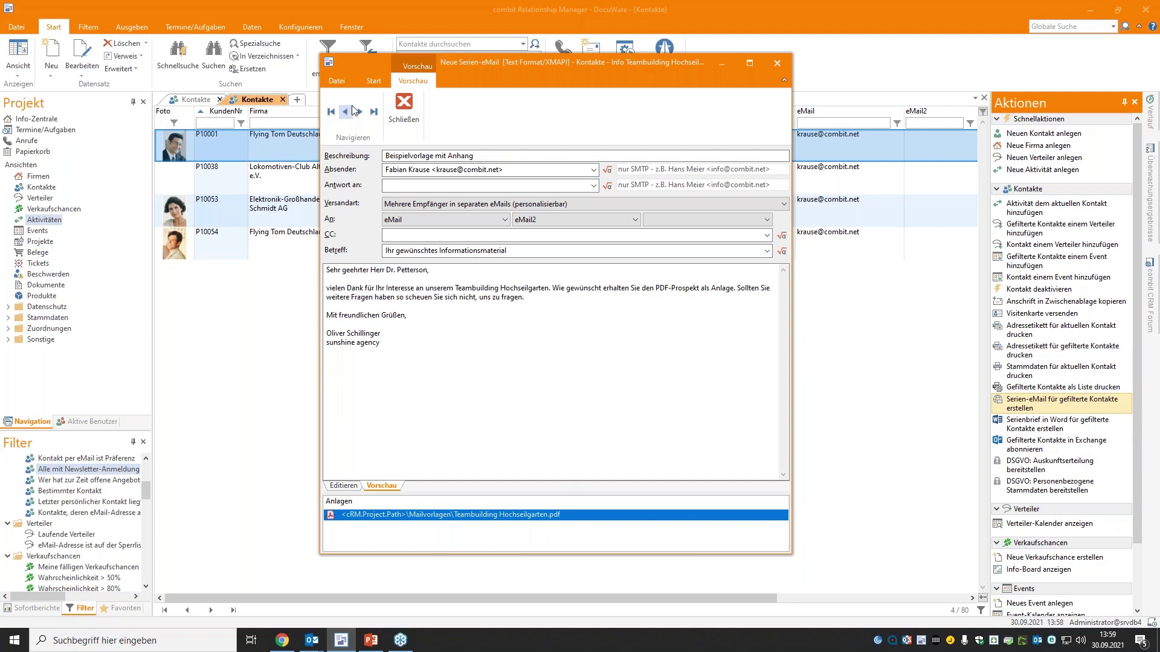
pyautogui.click(374, 82)
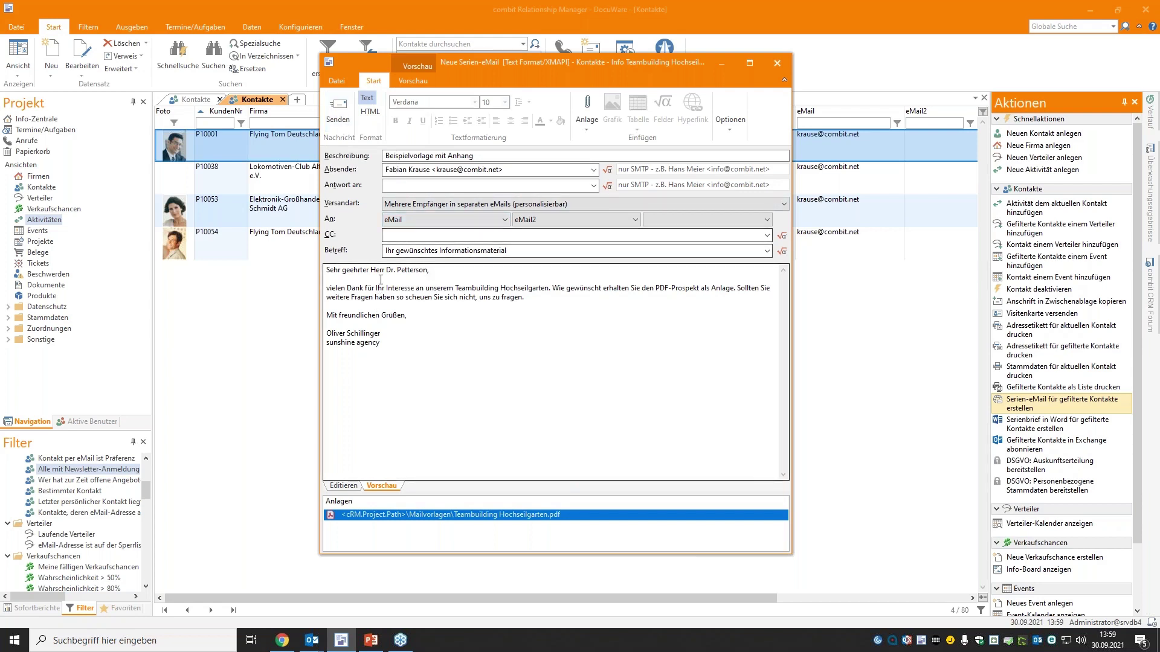
pyautogui.click(349, 112)
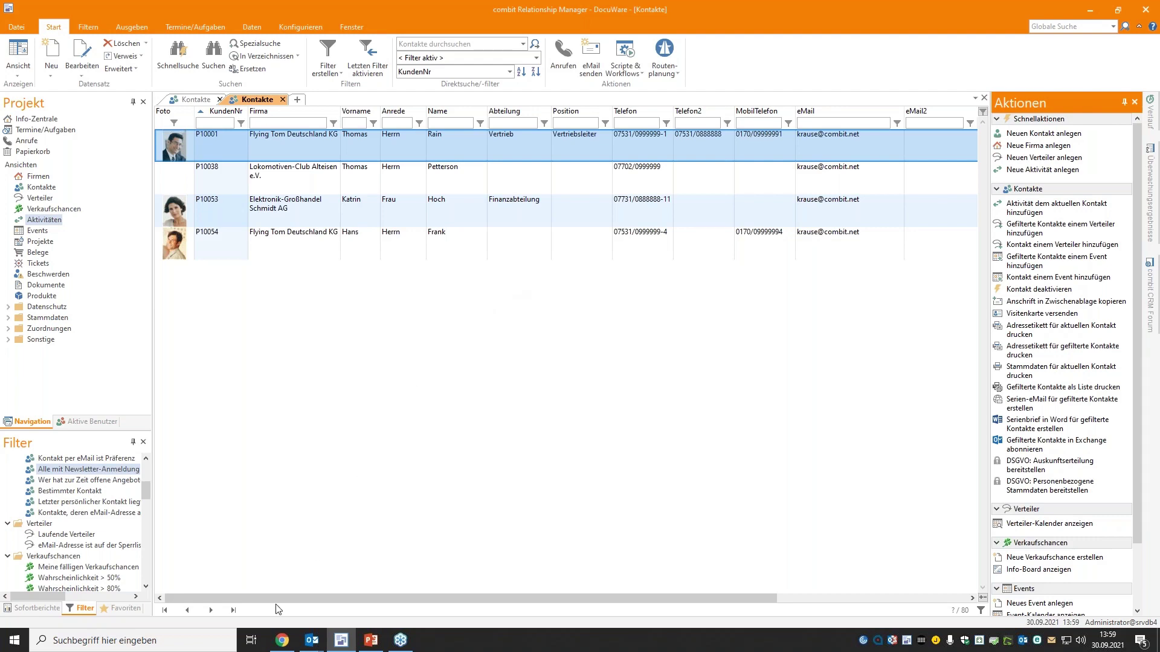
# Step: Switch to DocuWare, display the search results as thumbnails and rerun the document search without any criteria
pyautogui.click(282, 641)
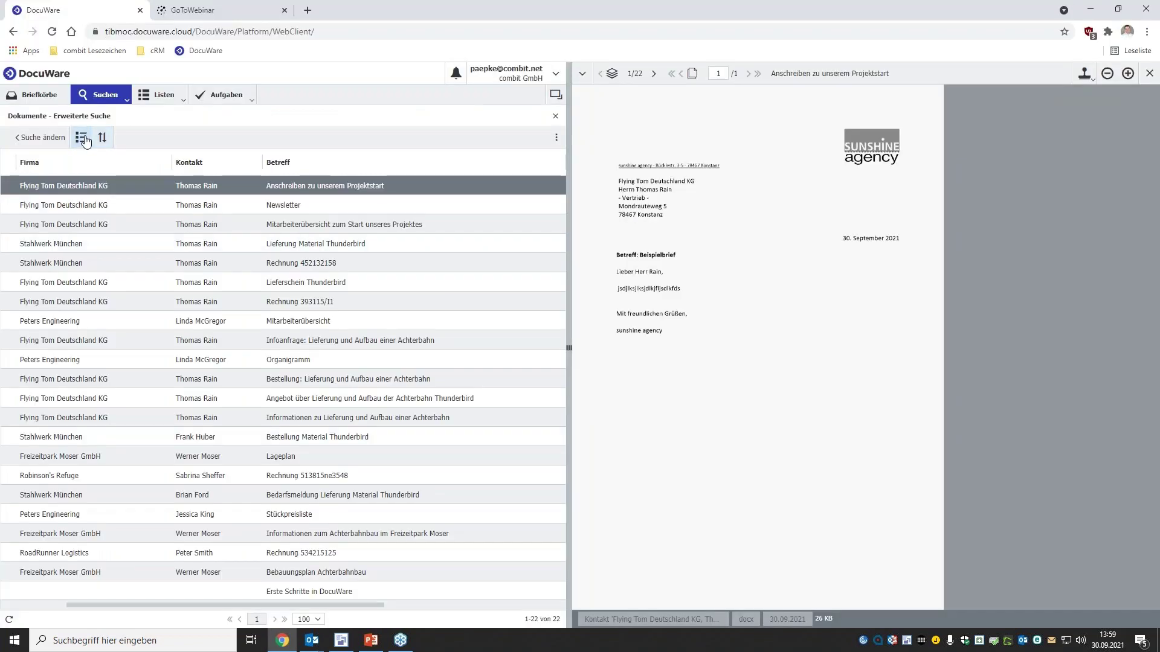
pyautogui.click(81, 137)
pyautogui.click(103, 170)
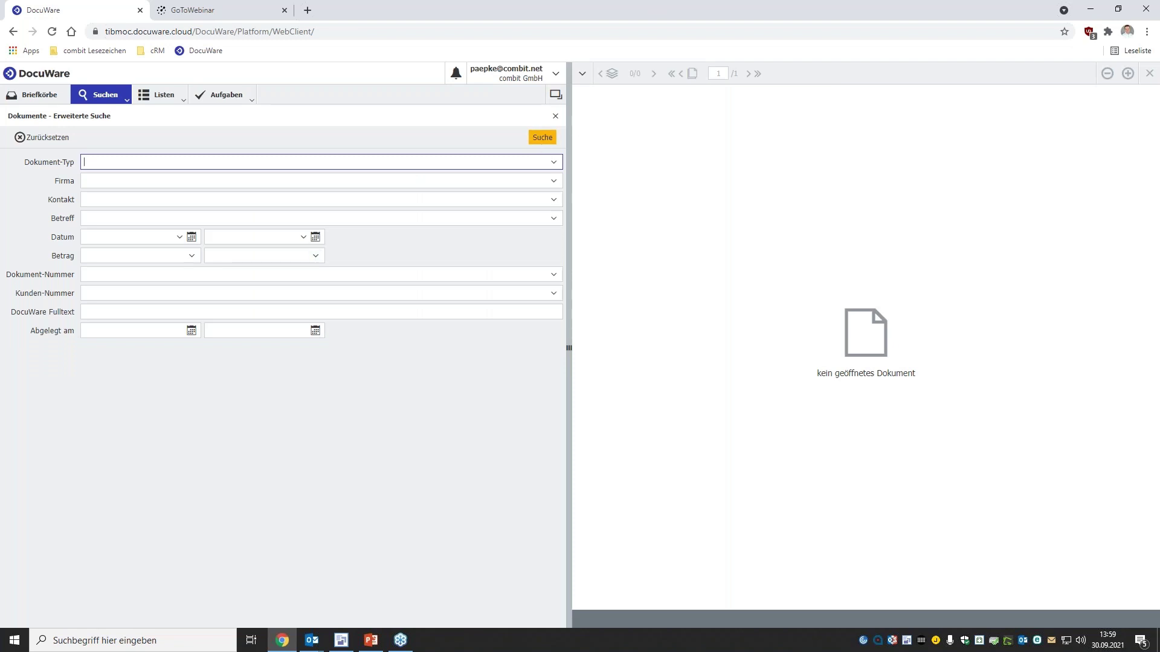
pyautogui.click(543, 137)
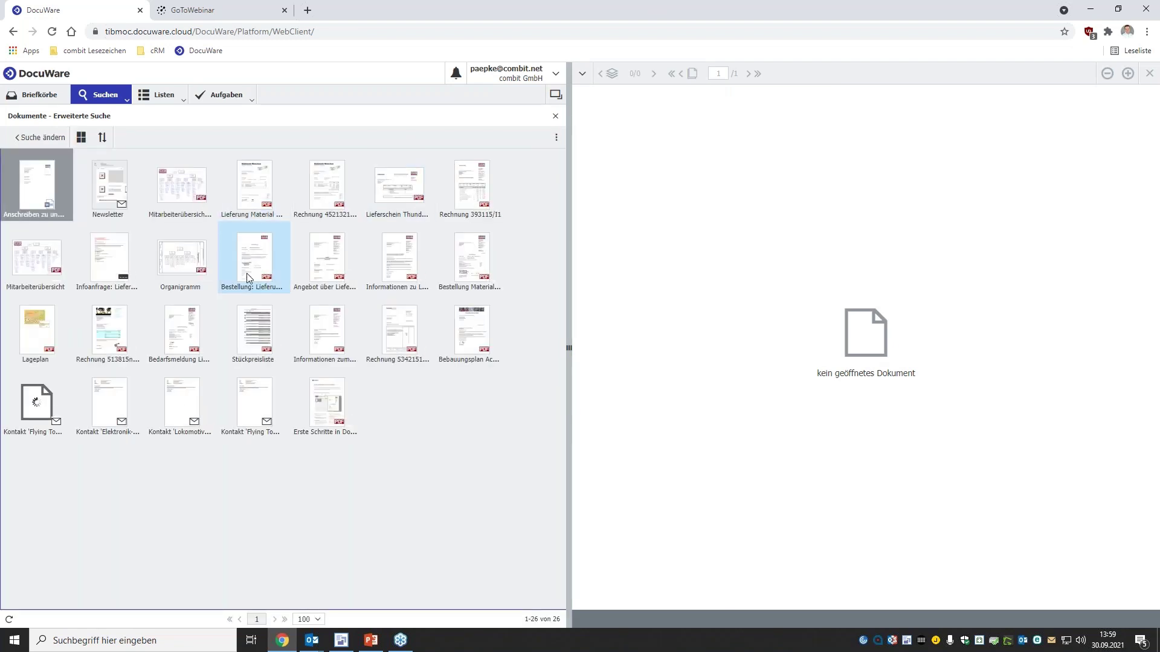
# Step: View the archived serial e-mails to the individual contacts one after another in the document viewer
pyautogui.click(42, 406)
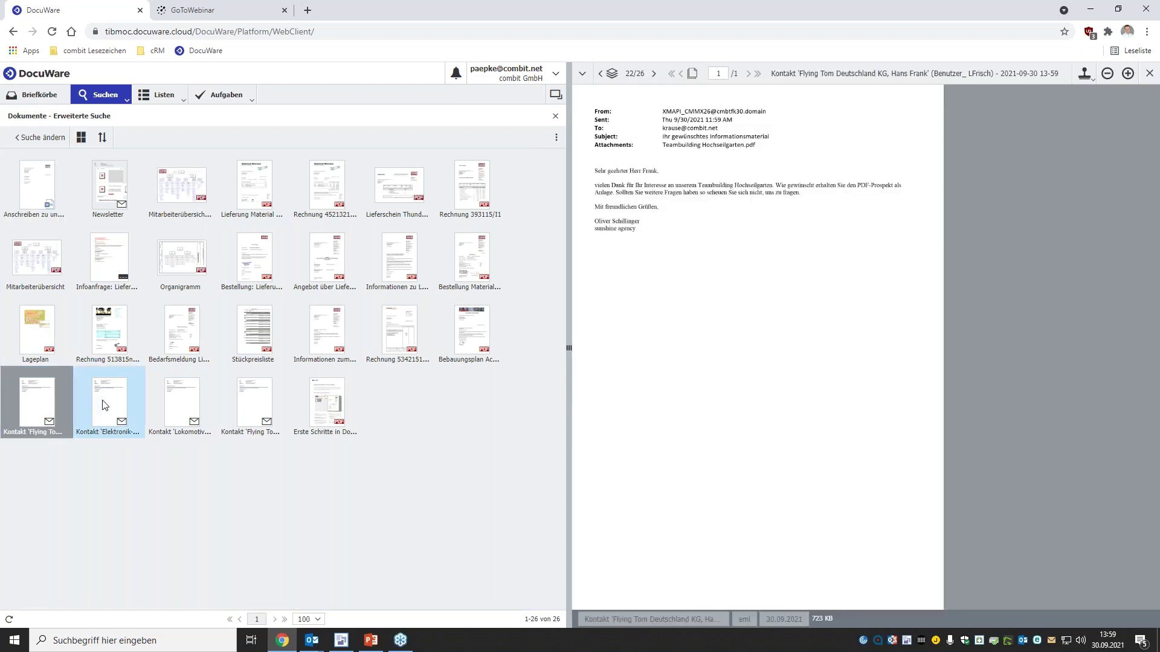
pyautogui.click(107, 404)
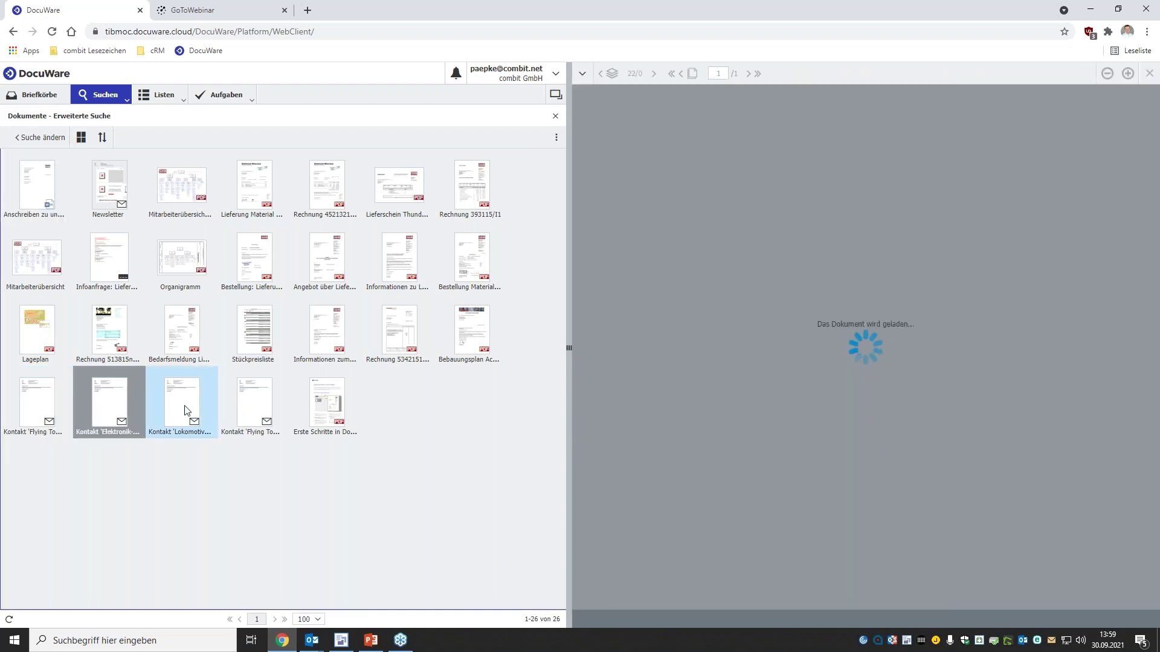
pyautogui.click(185, 409)
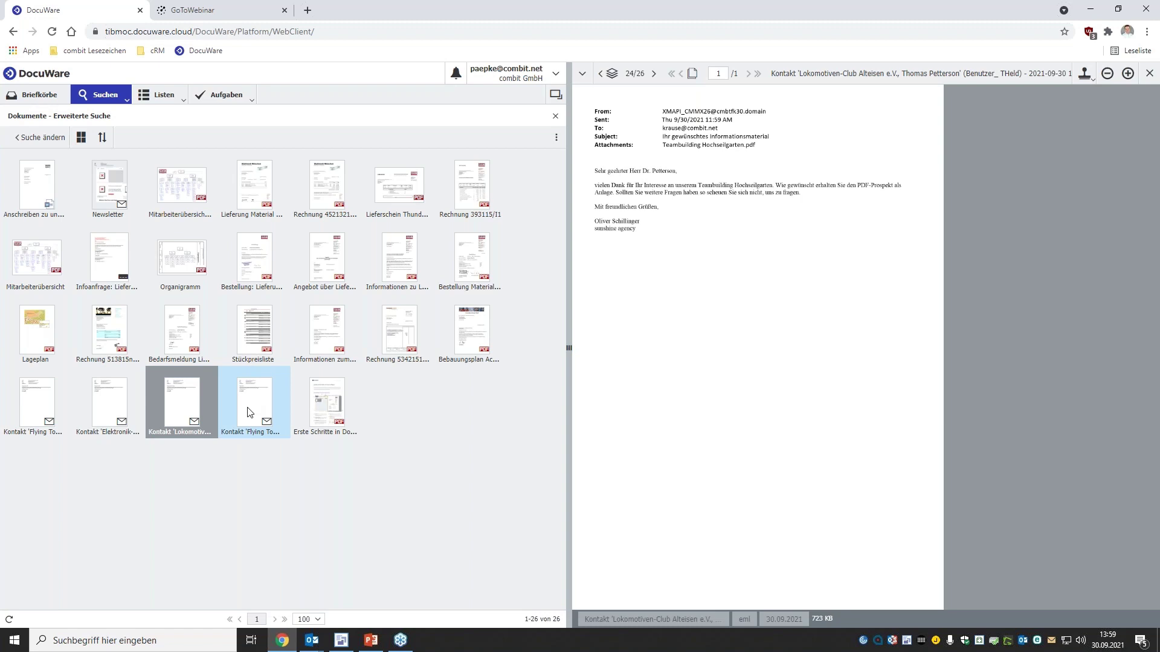
pyautogui.click(250, 412)
pyautogui.click(195, 412)
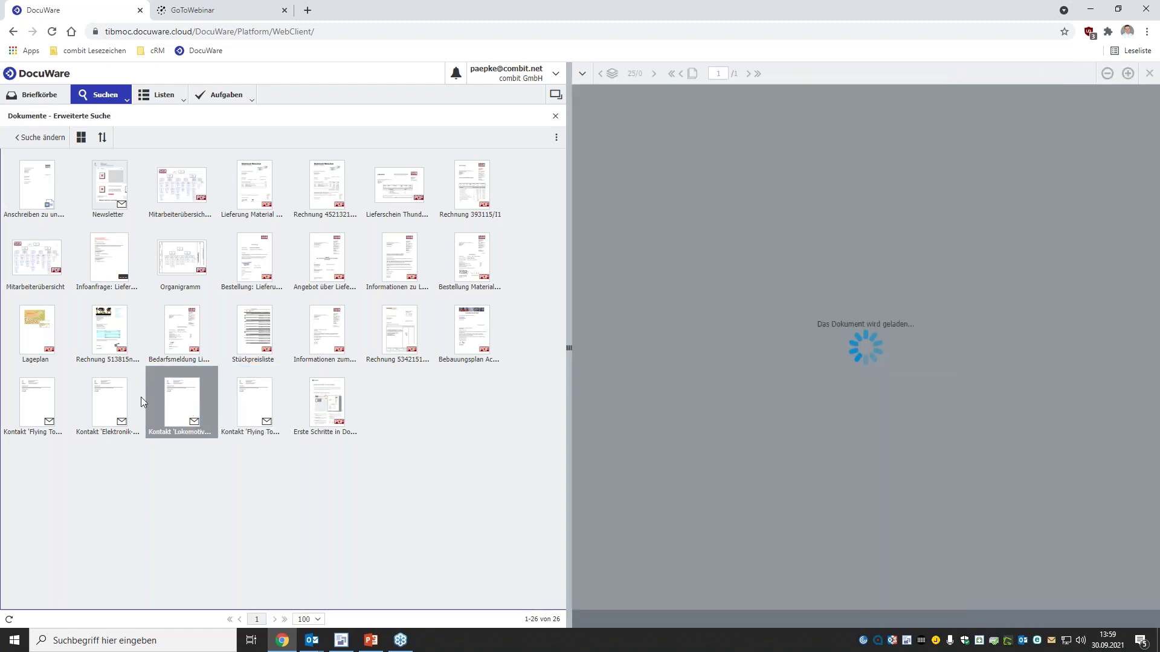
pyautogui.click(98, 400)
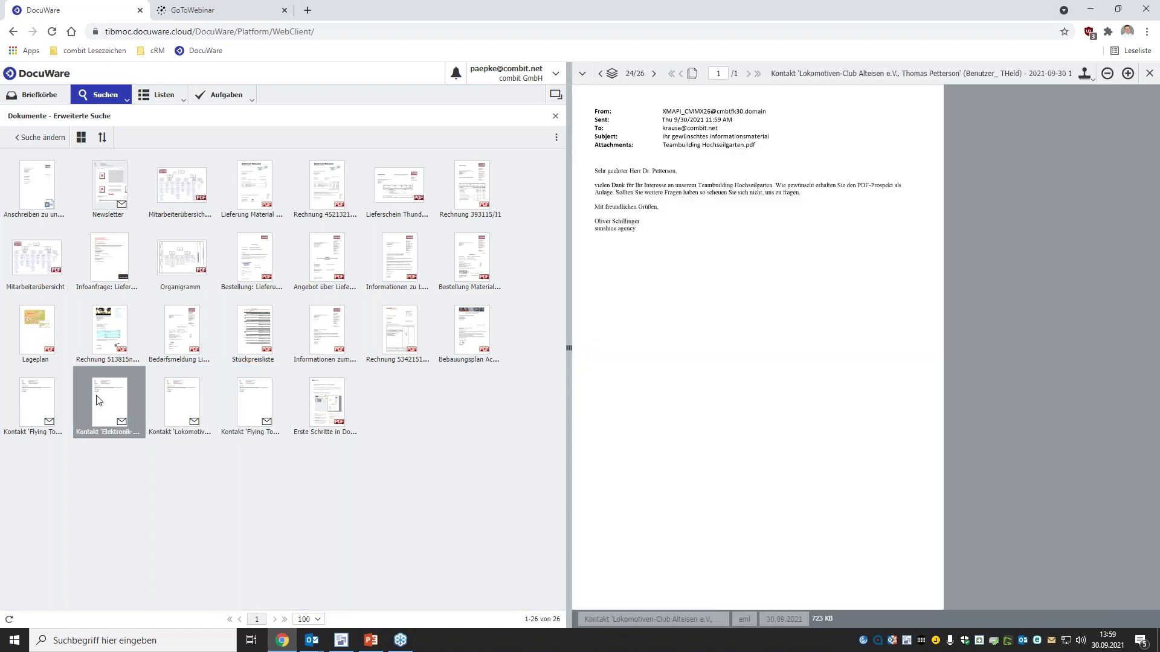
# Step: In combit CRM, open the first Flying Tom contact's record and view the documents archived under "Ihr gewünschtes Informationsmaterial" and "Mitarbeiterübersicht zum Start unseres Projektes"
pyautogui.click(1090, 10)
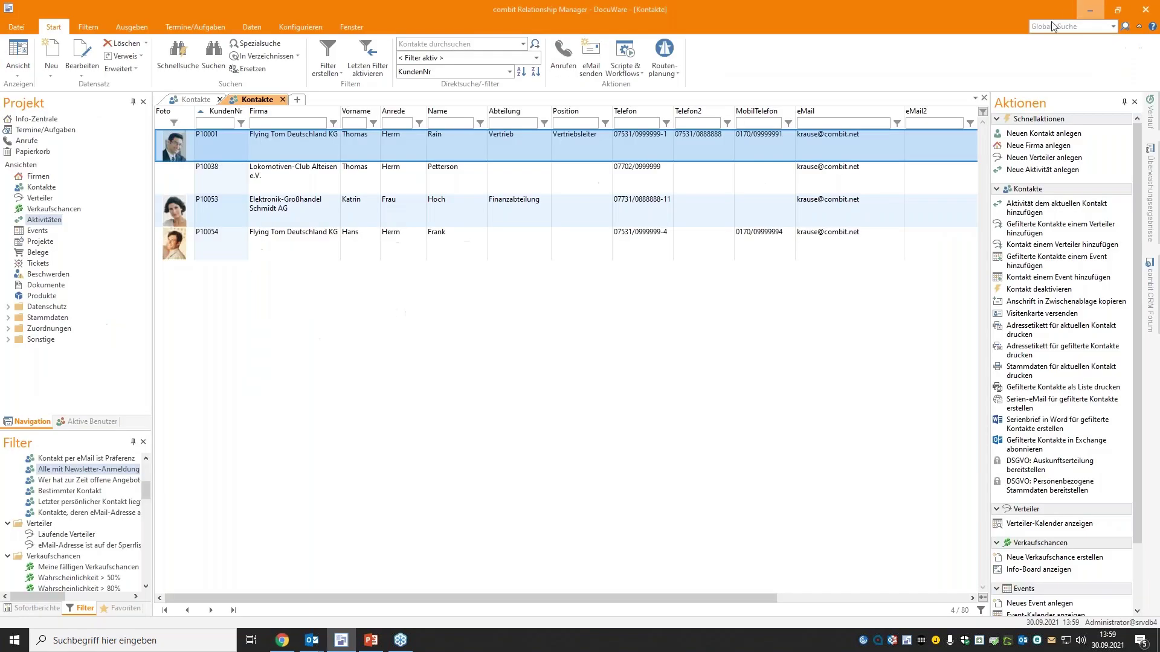
pyautogui.doubleClick(320, 136)
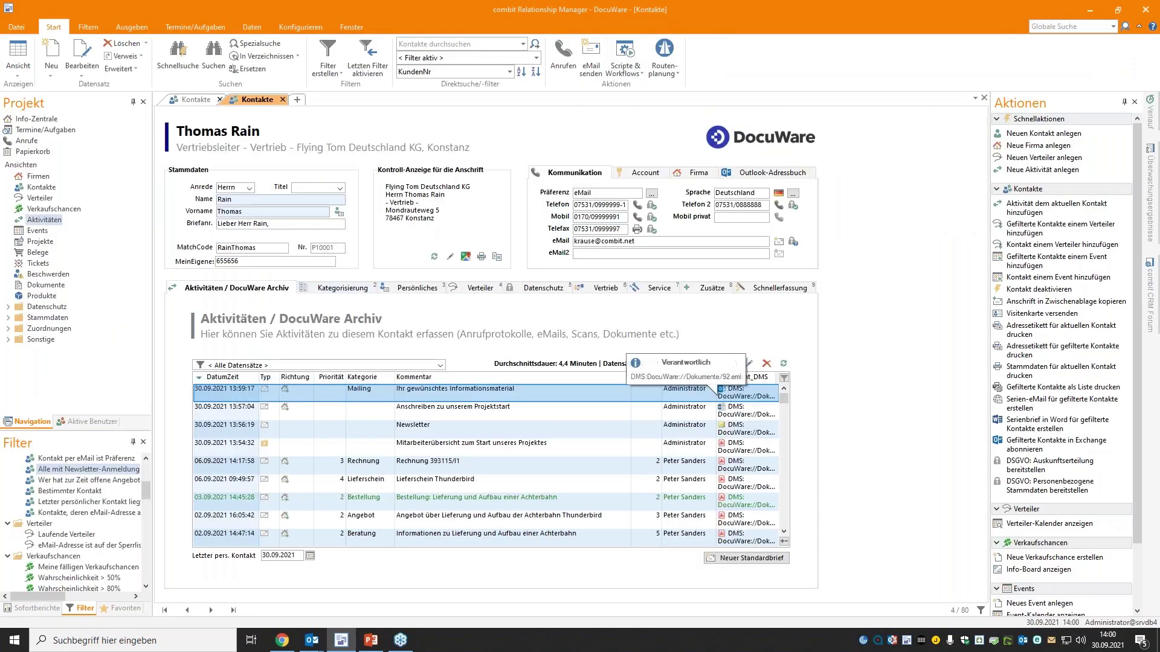
pyautogui.doubleClick(721, 391)
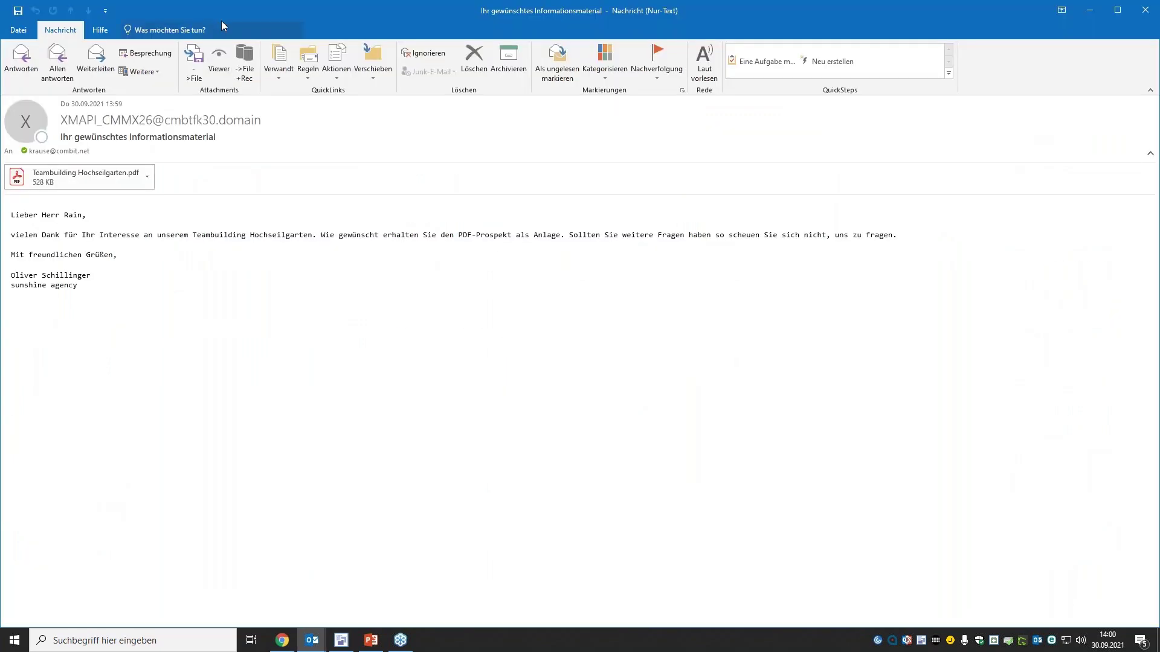
pyautogui.click(1145, 11)
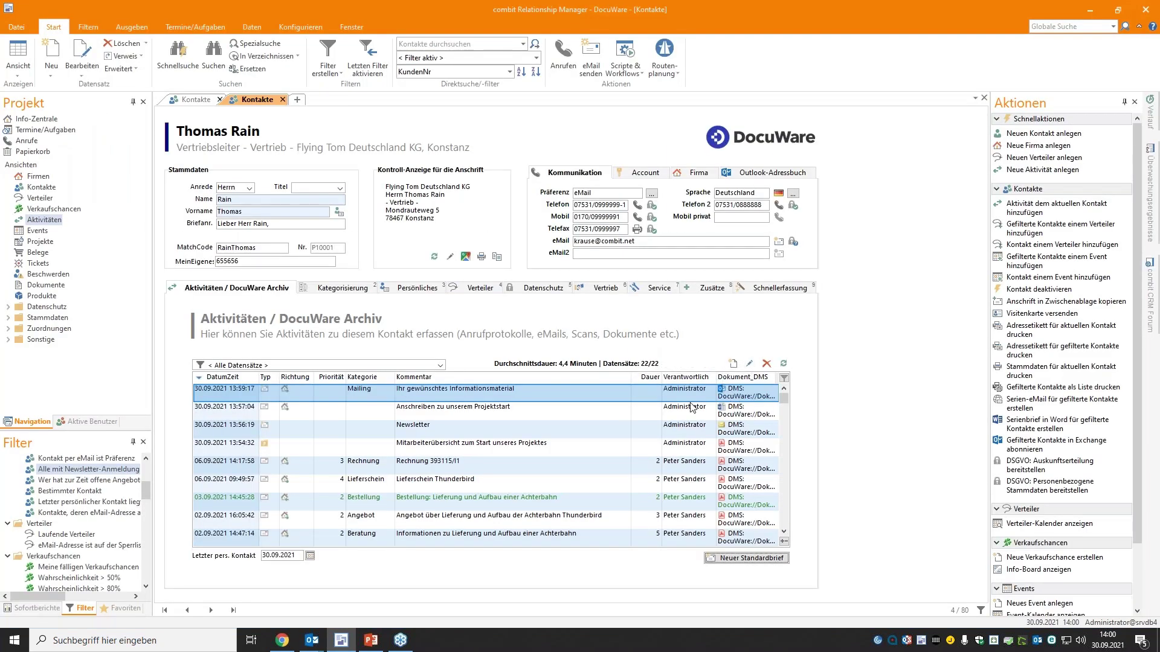
pyautogui.click(732, 450)
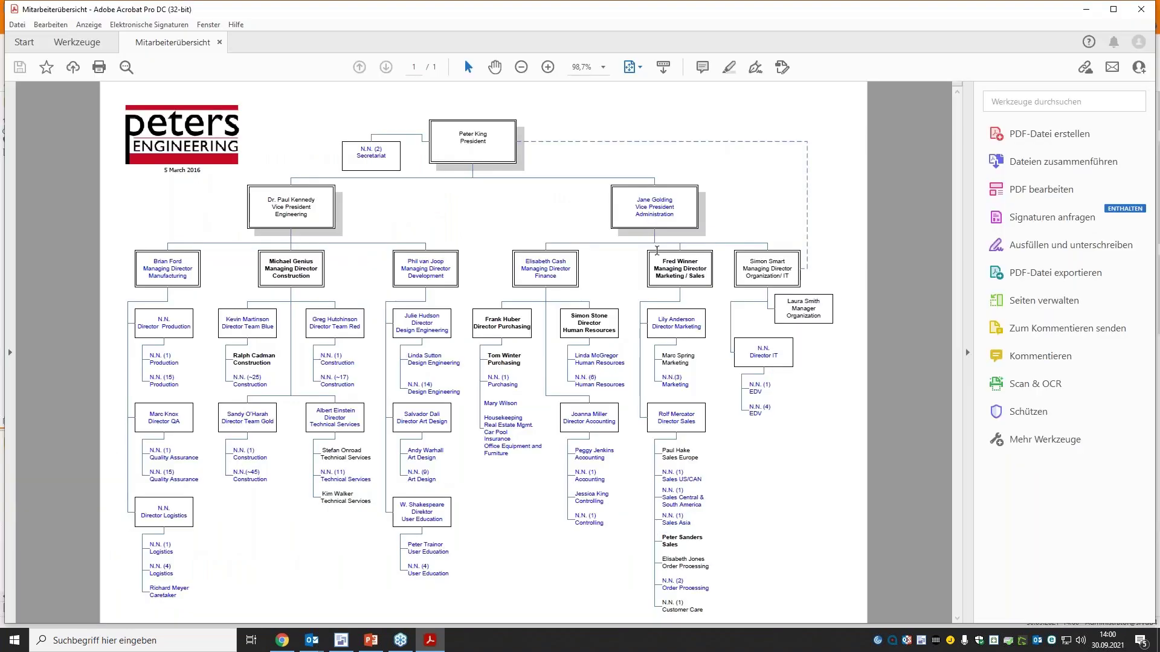
pyautogui.click(1142, 9)
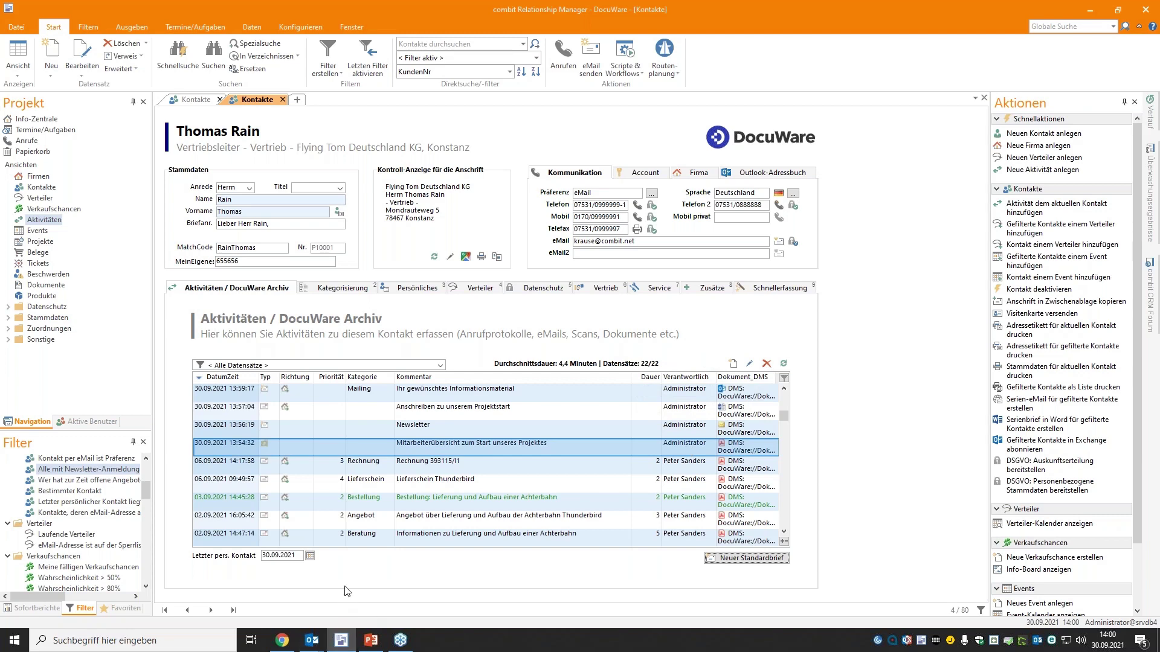
# Step: Switch to DocuWare, examine the document history of the archived e-mail to the Elektronik-Großhandel Schmidt AG contact and close it
pyautogui.click(282, 640)
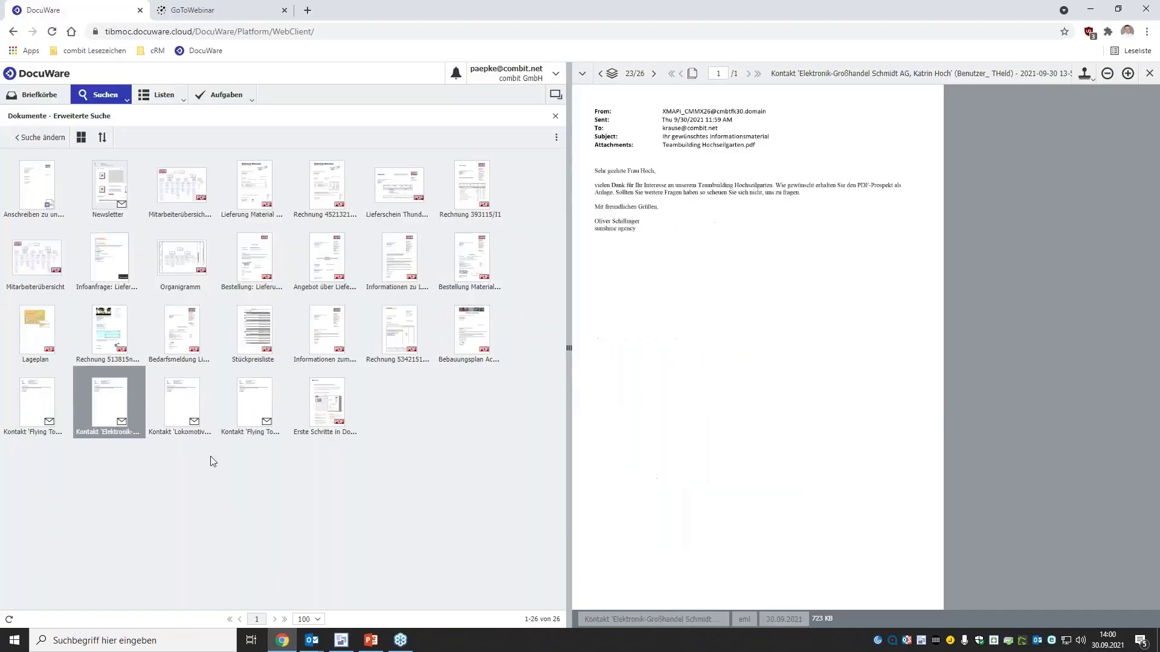
pyautogui.rightClick(110, 402)
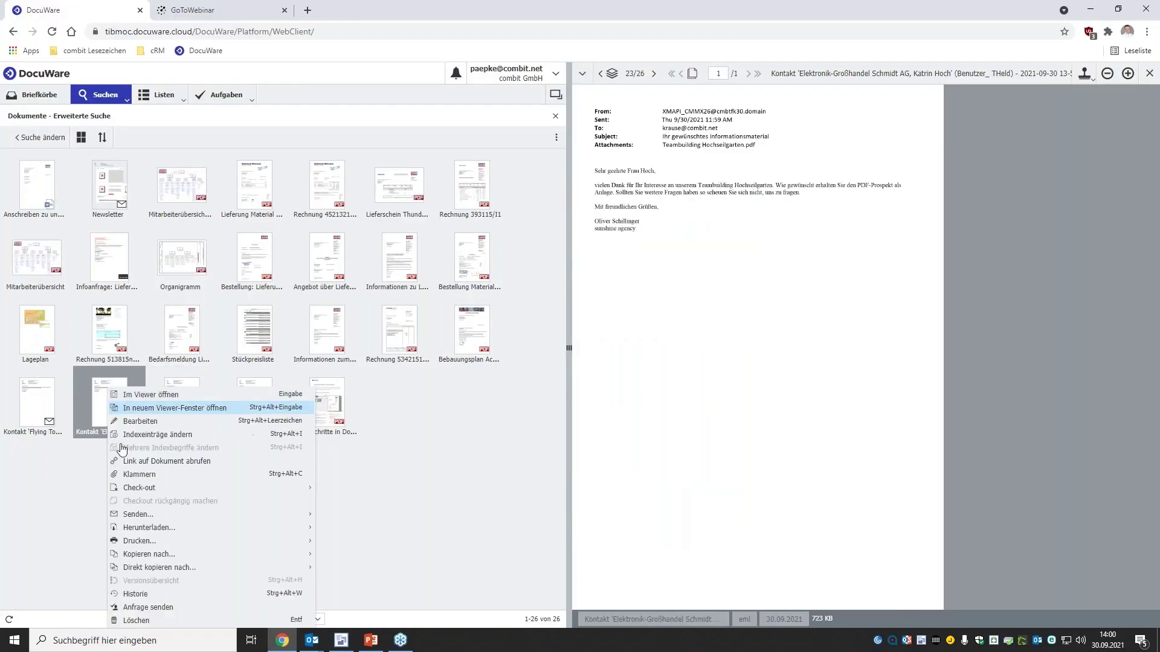
pyautogui.click(147, 594)
pyautogui.click(615, 138)
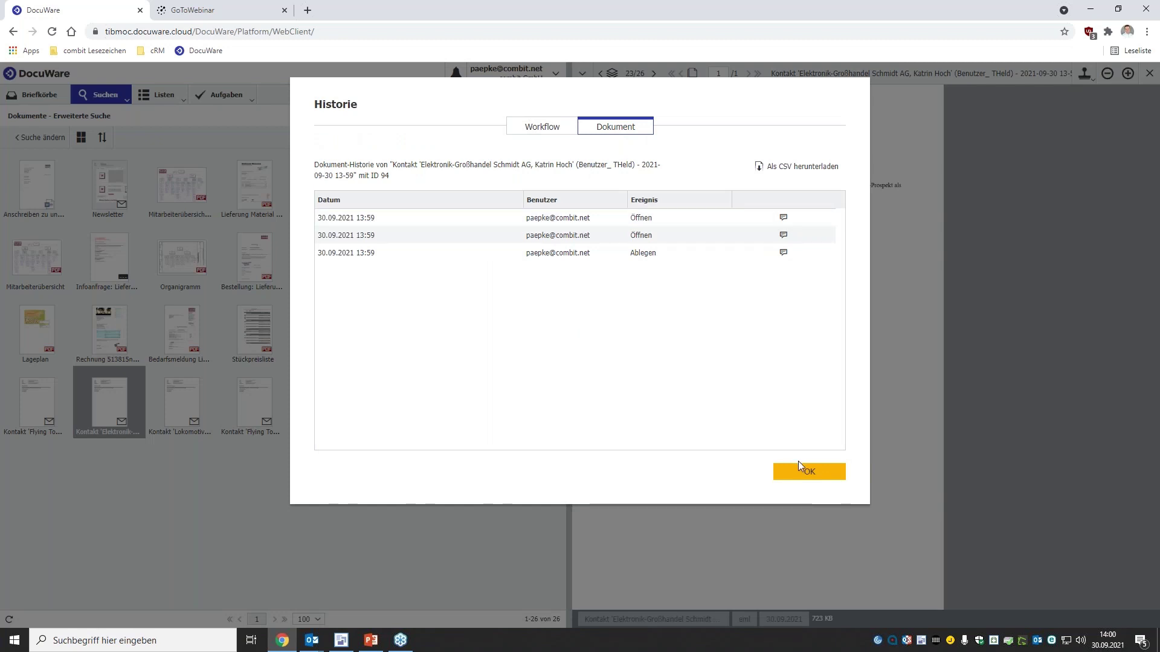
pyautogui.click(833, 480)
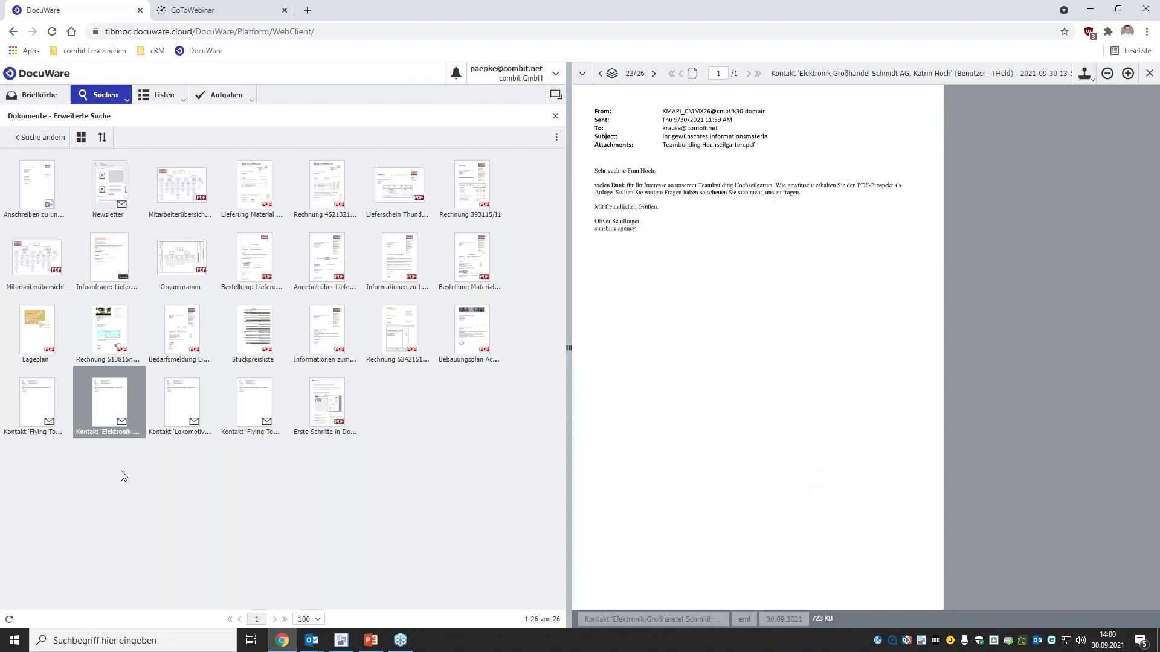
pyautogui.click(342, 642)
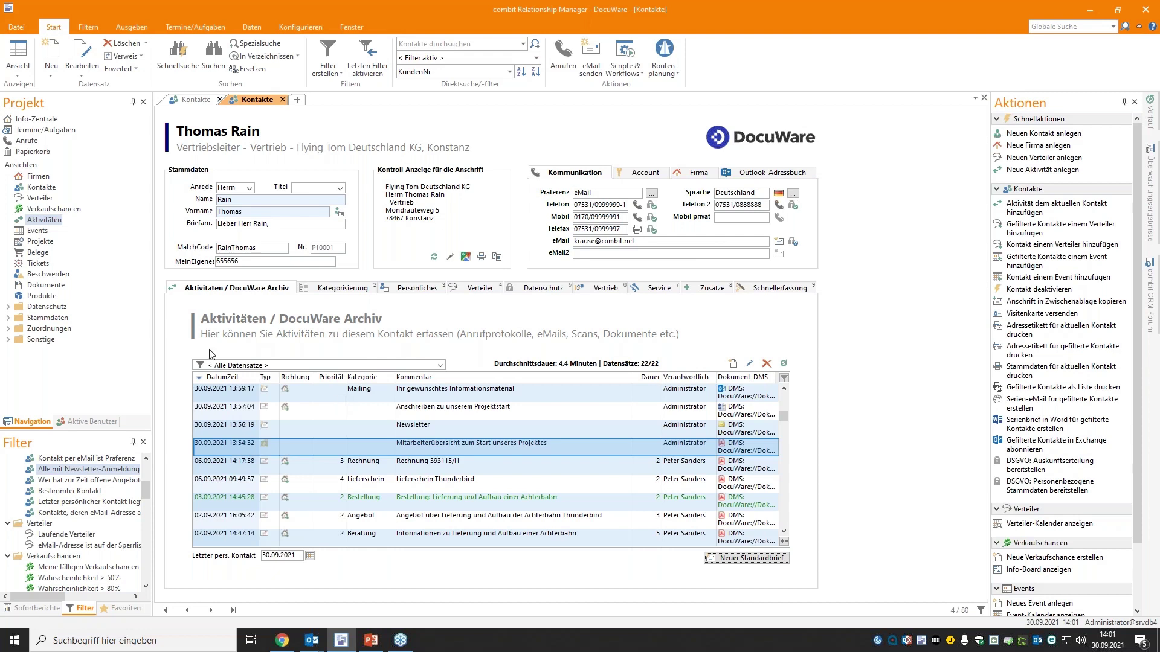
pyautogui.hotkey('alt', 'Tab')
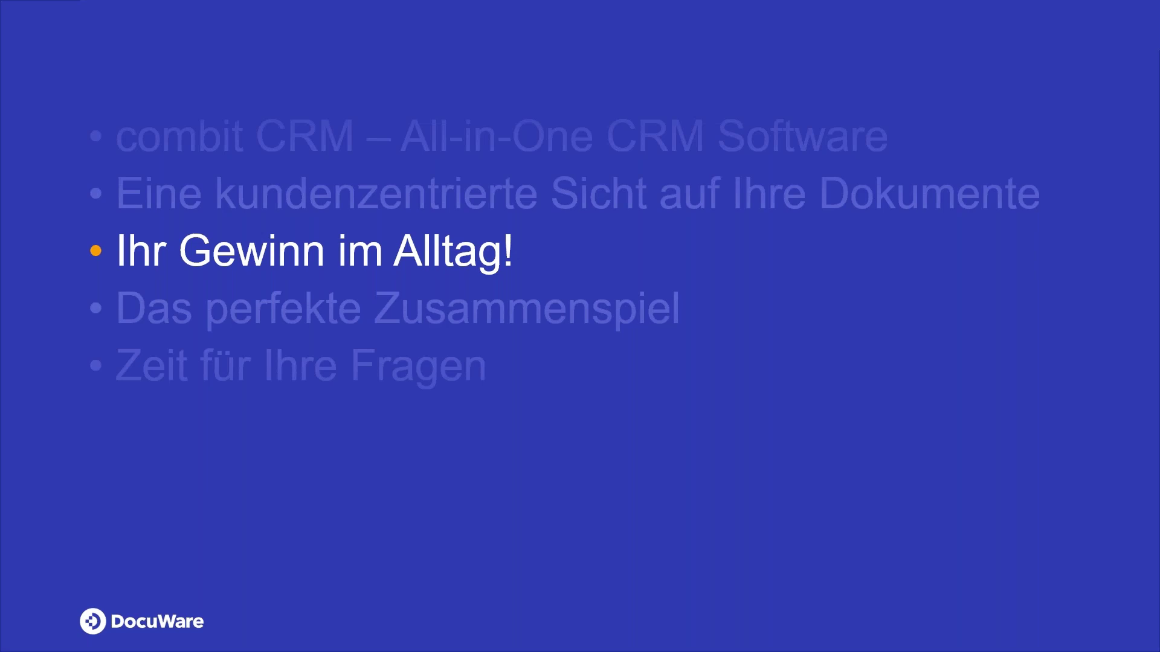
pyautogui.press('Right')
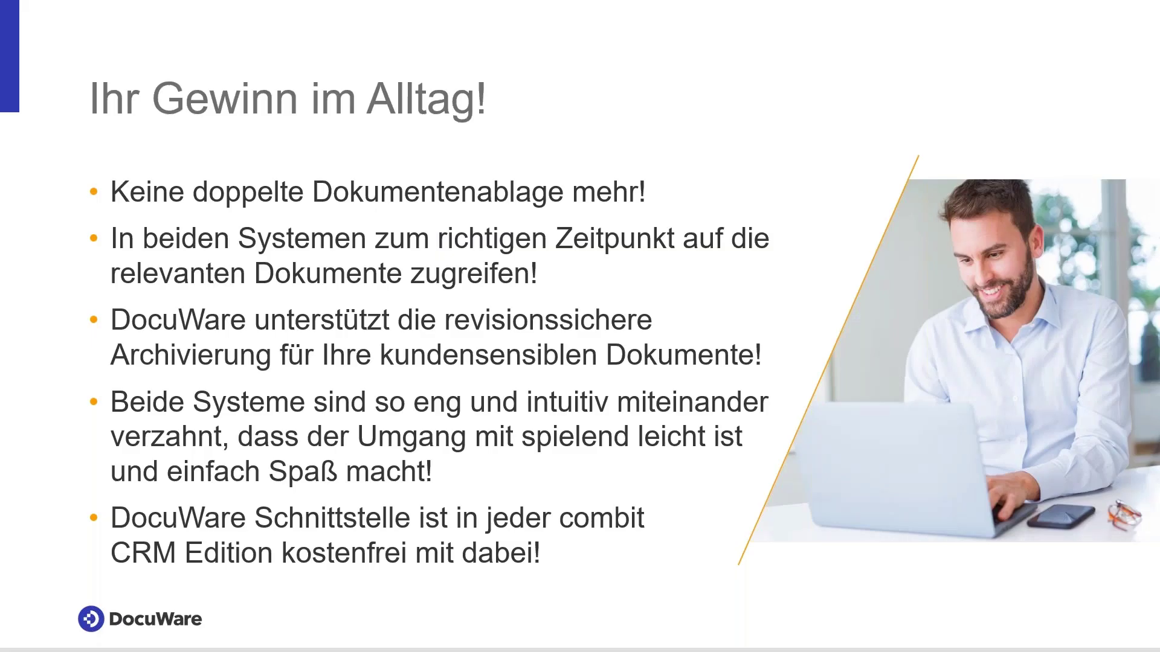